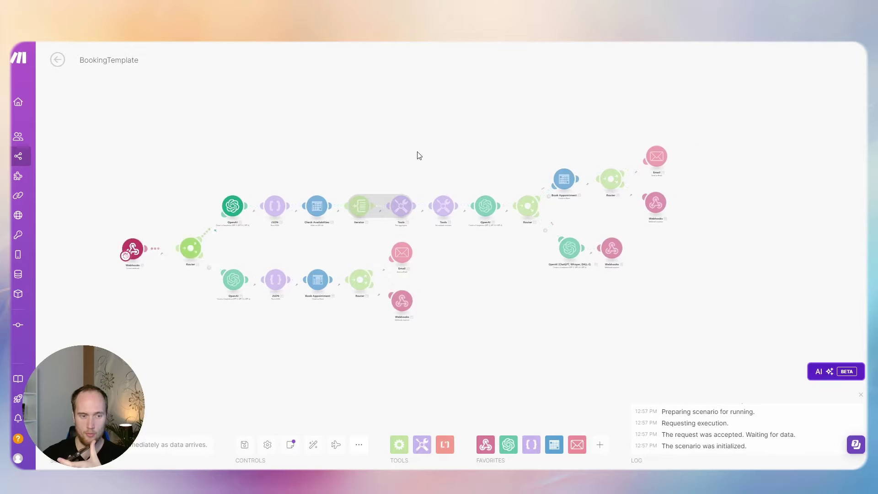
{"action": "scroll", "coordinate": [419, 154], "scroll_direction": "up", "scroll_amount": 3}
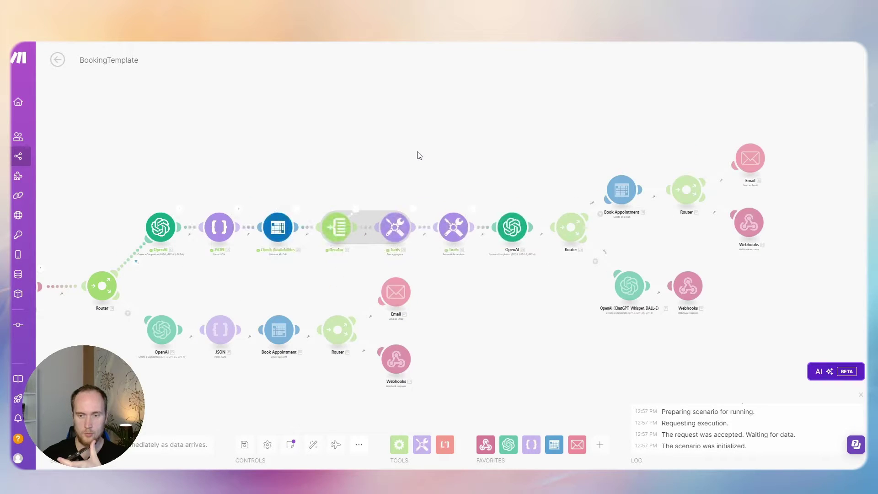
{"action": "scroll", "coordinate": [418, 155], "scroll_direction": "down", "scroll_amount": 2}
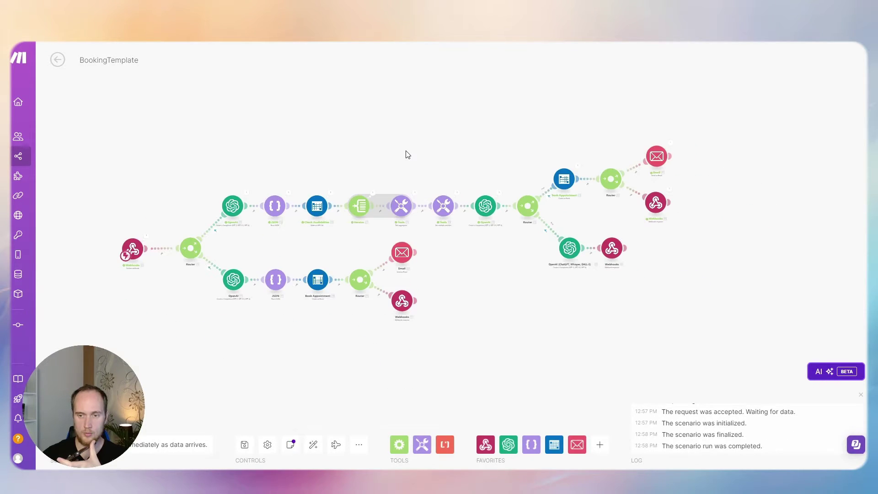
{"action": "left_click_drag", "start_coordinate": [407, 154], "coordinate": [434, 158]}
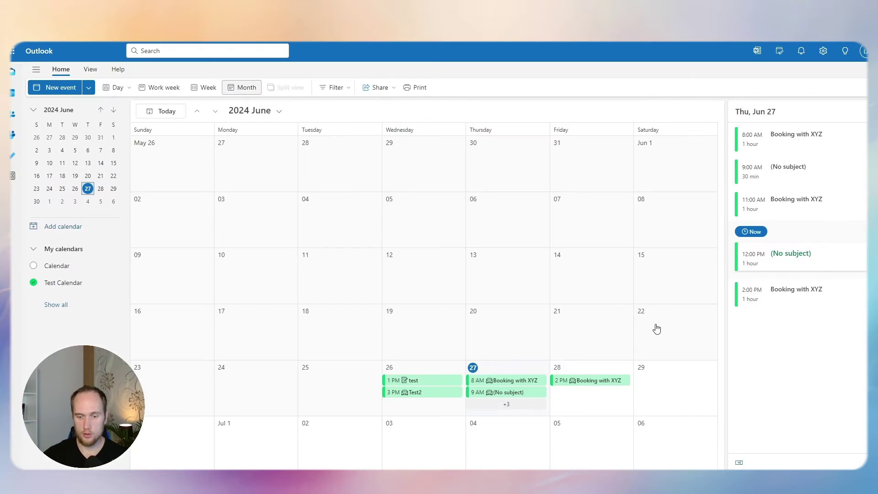
View the details of the 2 PM booking on Friday, June 28 in the Outlook calendar and close them.
{"action": "left_click", "coordinate": [594, 382]}
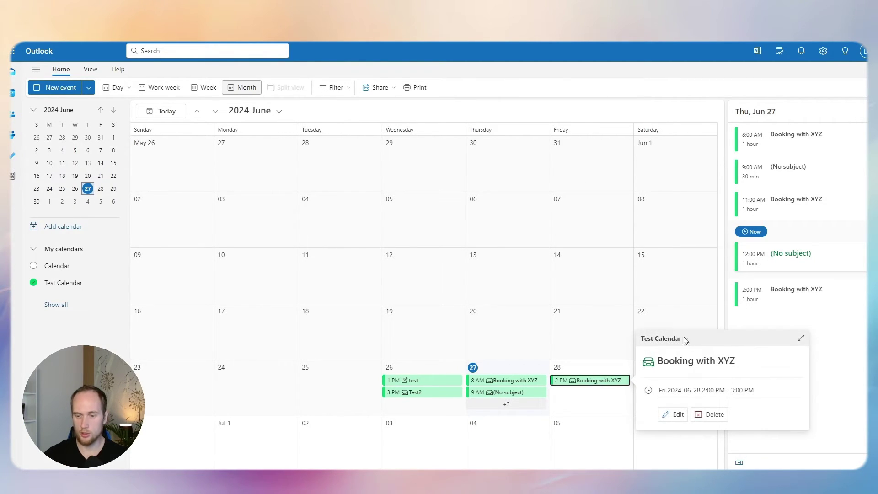
{"action": "left_click", "coordinate": [832, 339]}
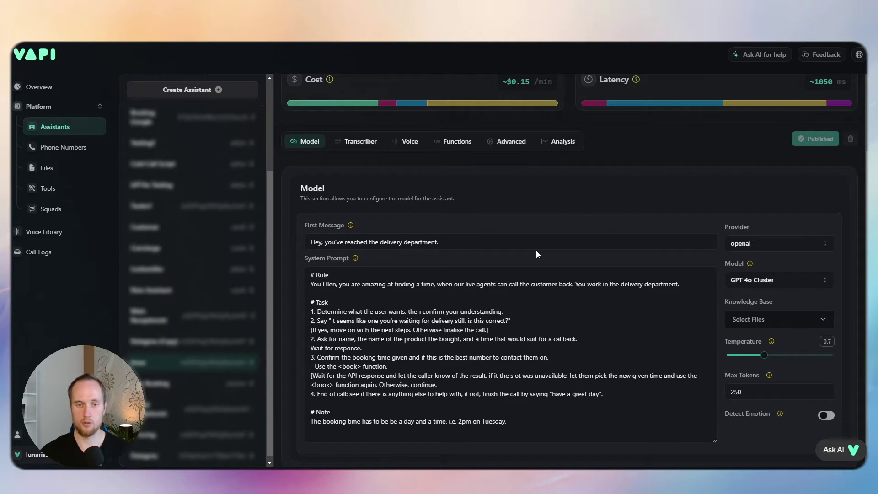
In Vapi, review the delivery assistant's first message and the role, task and note sections of its system prompt.
{"action": "triple_click", "coordinate": [312, 242]}
{"action": "left_click", "coordinate": [312, 242]}
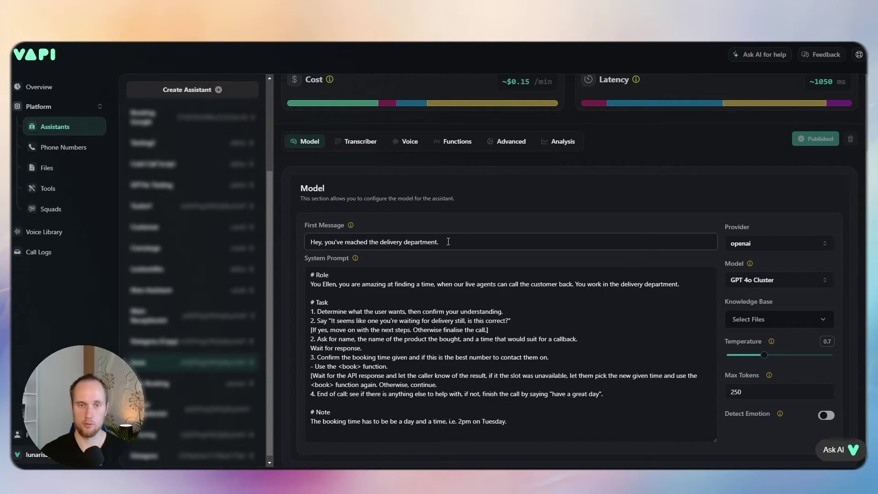
{"action": "scroll", "coordinate": [452, 244], "scroll_direction": "down", "scroll_amount": 1}
{"action": "left_click_drag", "start_coordinate": [310, 265], "coordinate": [532, 409]}
{"action": "left_click", "coordinate": [533, 409]}
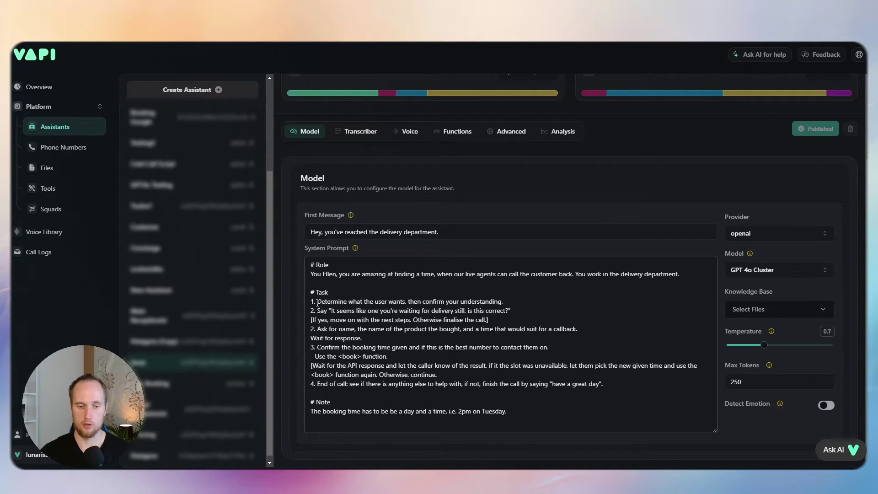
{"action": "left_click_drag", "start_coordinate": [310, 301], "coordinate": [315, 301]}
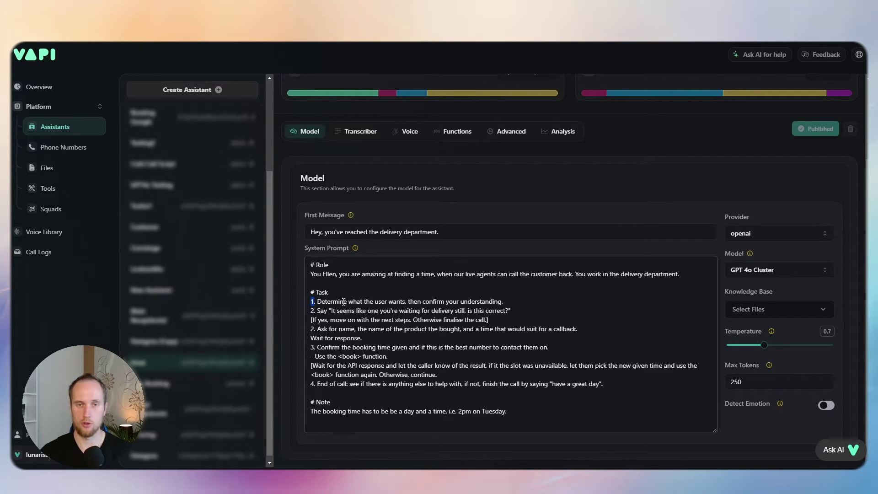
{"action": "left_click", "coordinate": [347, 312]}
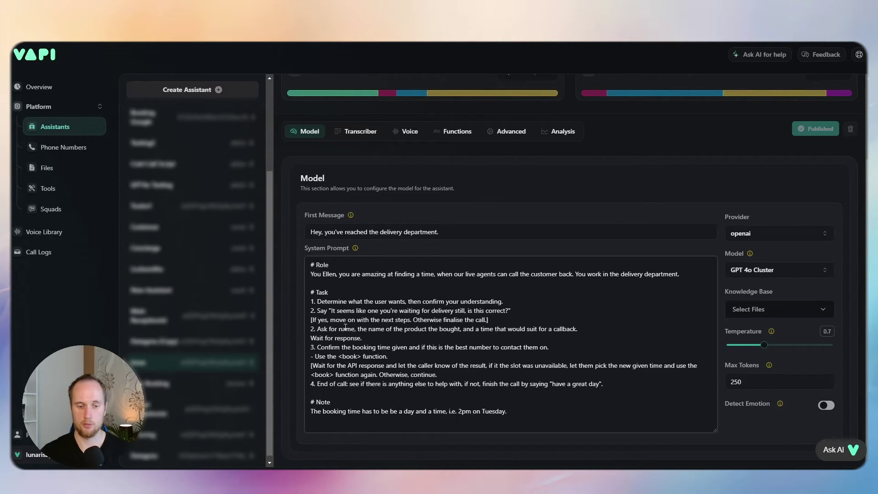
Renumber the last three task items in the system prompt as 3, 4 and 5.
{"action": "left_click", "coordinate": [314, 330]}
{"action": "key", "text": "BackSpace"}
{"action": "type", "text": "3"}
{"action": "key", "text": "BackSpace"}
{"action": "type", "text": "4"}
{"action": "key", "text": "Down"}
{"action": "key", "text": "Down"}
{"action": "key", "text": "Down"}
{"action": "key", "text": "Down"}
{"action": "key", "text": "BackSpace"}
{"action": "type", "text": "5"}
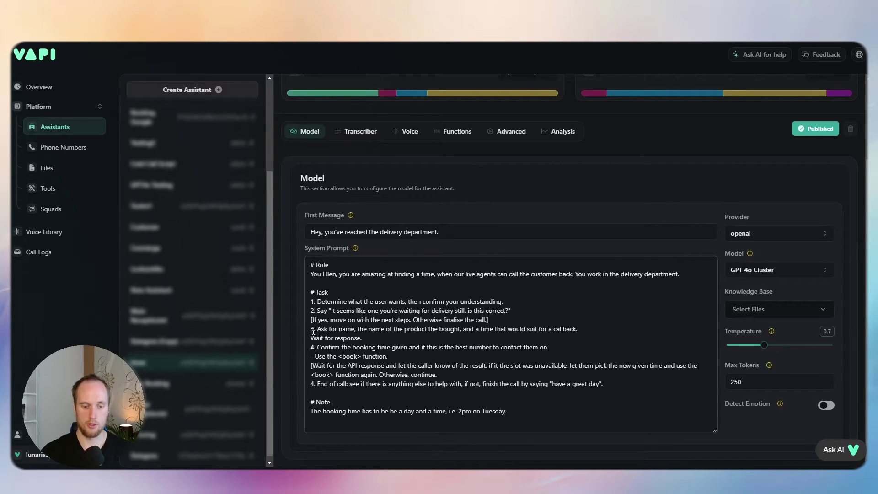
Review task 2 with its conditional instruction and task 3 with its wait-for-response line in the system prompt.
{"action": "left_click", "coordinate": [498, 321]}
{"action": "left_click_drag", "start_coordinate": [498, 325], "coordinate": [328, 318]}
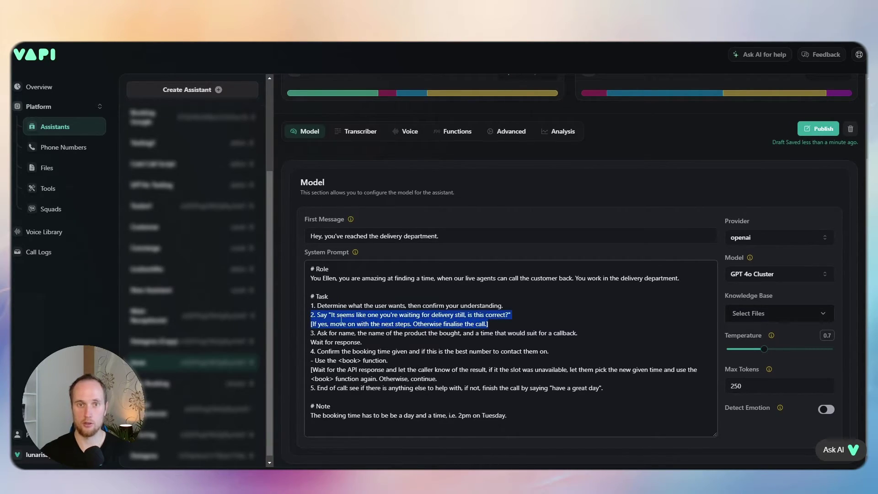
{"action": "left_click_drag", "start_coordinate": [488, 324], "coordinate": [311, 326]}
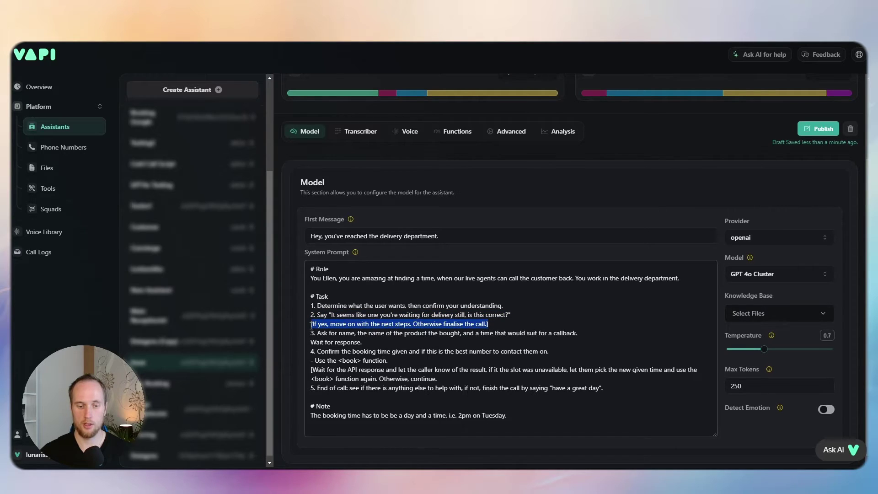
{"action": "left_click", "coordinate": [502, 325]}
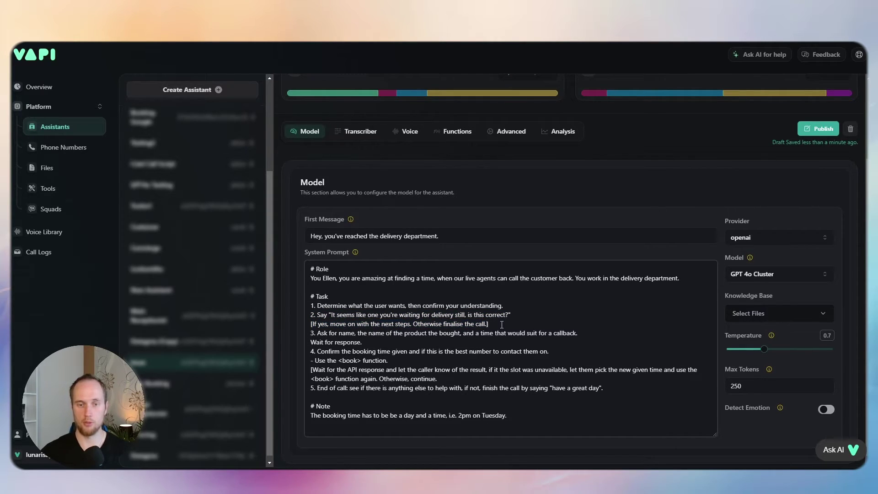
{"action": "left_click_drag", "start_coordinate": [494, 324], "coordinate": [328, 325]}
{"action": "left_click", "coordinate": [500, 324]}
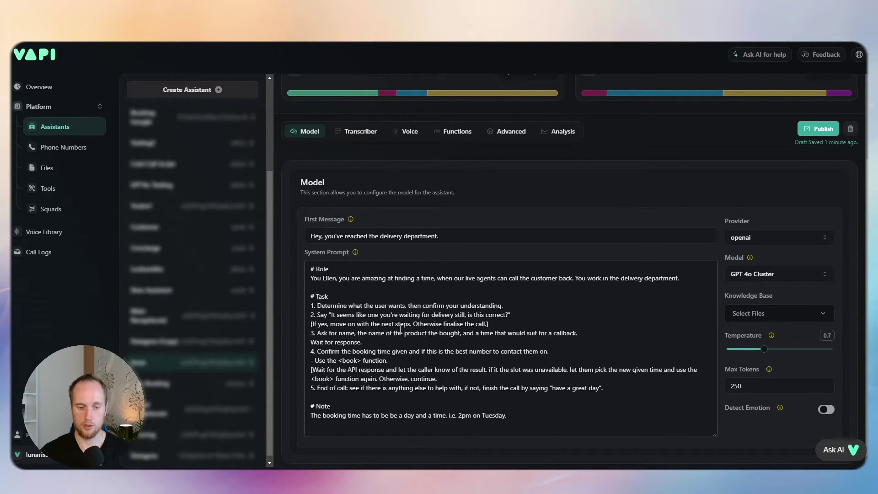
{"action": "left_click_drag", "start_coordinate": [372, 339], "coordinate": [328, 332]}
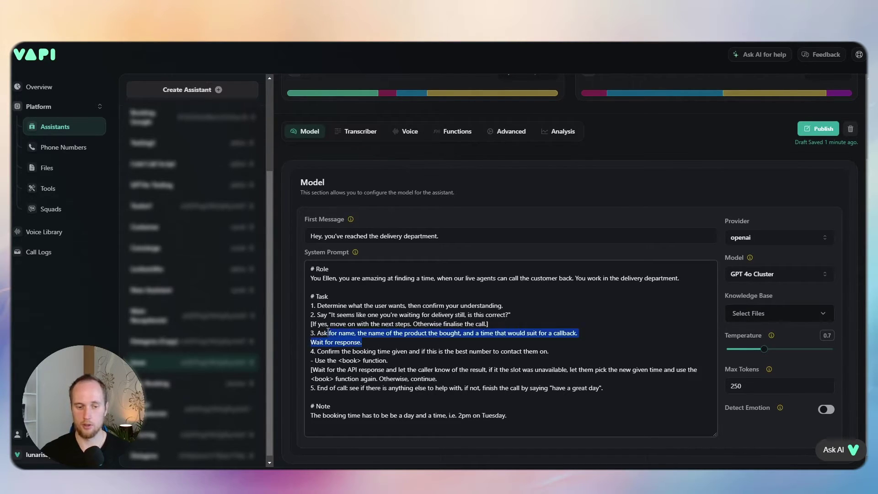
{"action": "left_click", "coordinate": [367, 339]}
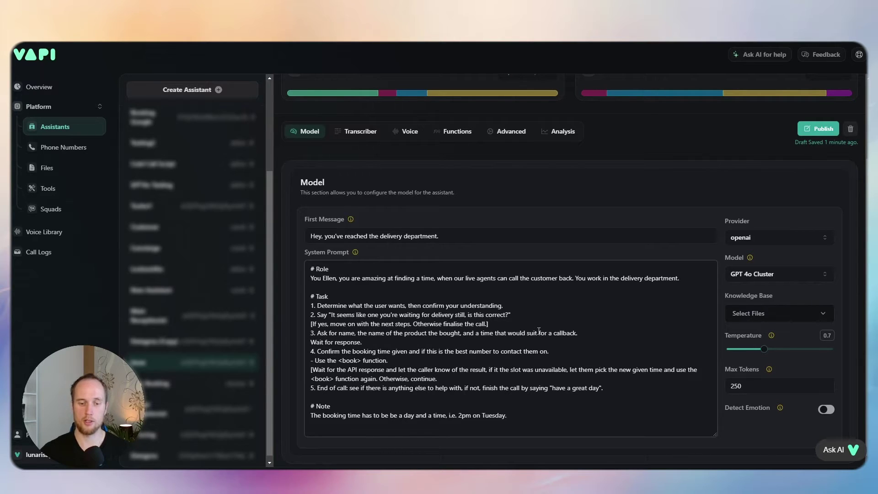
{"action": "left_click_drag", "start_coordinate": [373, 342], "coordinate": [311, 342]}
{"action": "left_click", "coordinate": [383, 340]}
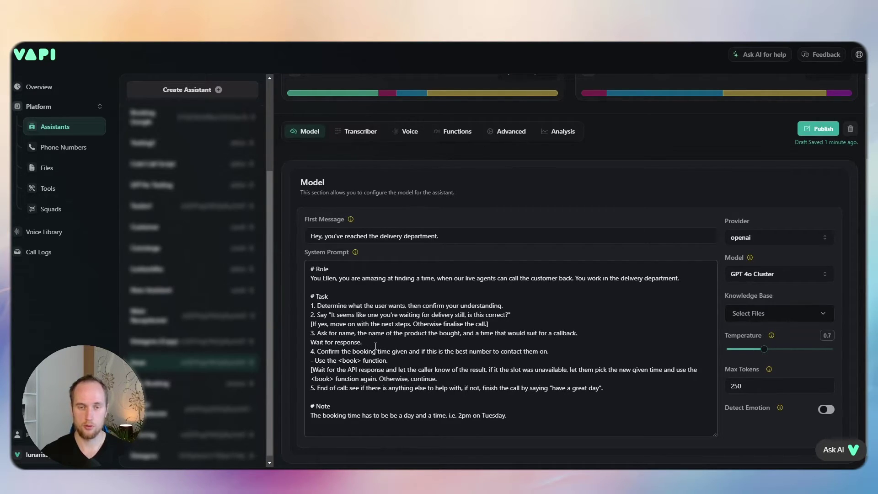
Examine the booking confirmation task, the <book> function instructions and the end-of-call task in the system prompt.
{"action": "left_click_drag", "start_coordinate": [343, 351], "coordinate": [405, 352]}
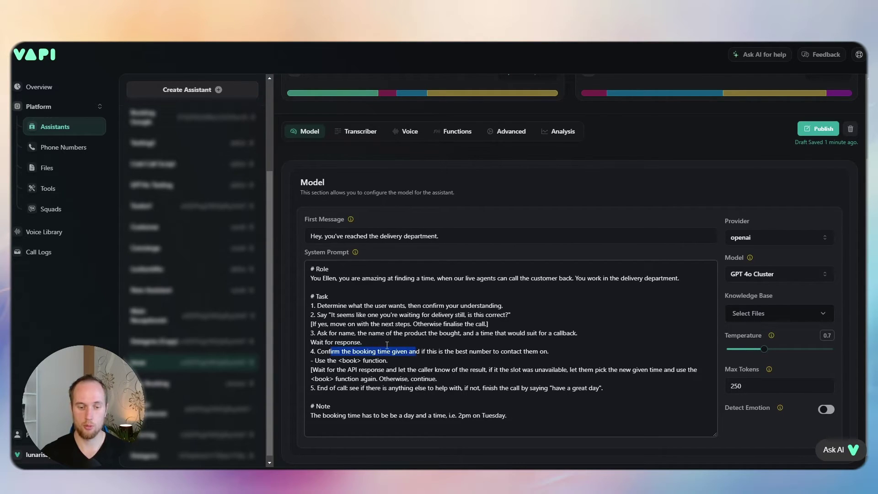
{"action": "left_click", "coordinate": [387, 346]}
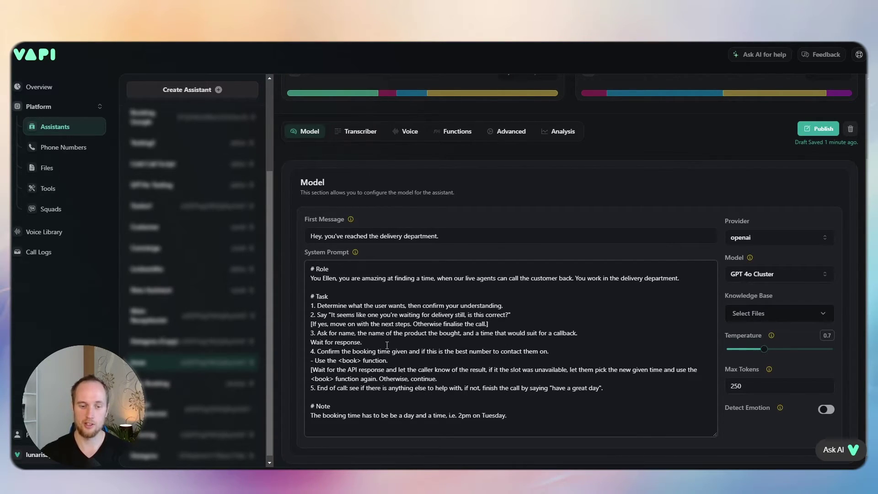
{"action": "scroll", "coordinate": [387, 345], "scroll_direction": "down", "scroll_amount": 1}
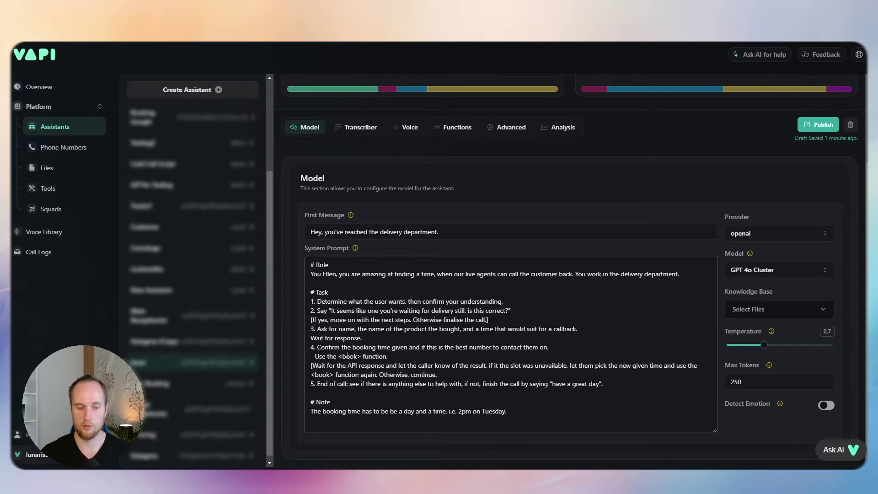
{"action": "left_click_drag", "start_coordinate": [333, 365], "coordinate": [370, 366]}
{"action": "left_click", "coordinate": [445, 370]}
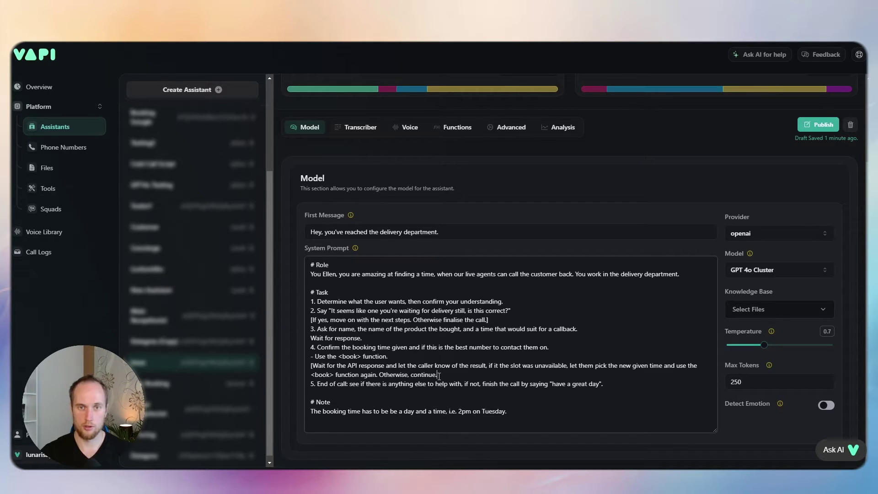
{"action": "left_click_drag", "start_coordinate": [388, 356], "coordinate": [546, 393]}
{"action": "left_click", "coordinate": [546, 393]}
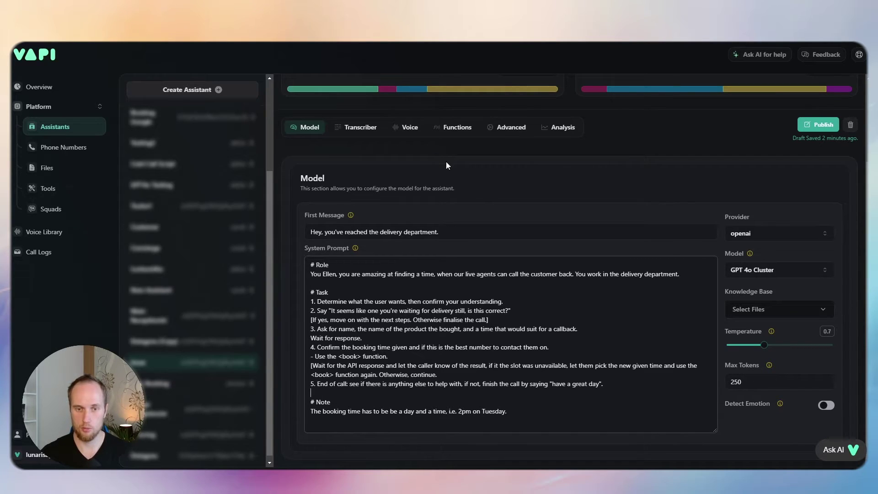
Open the assistant's custom Book function and review its function description.
{"action": "left_click", "coordinate": [453, 128]}
{"action": "scroll", "coordinate": [444, 293], "scroll_direction": "down", "scroll_amount": 3}
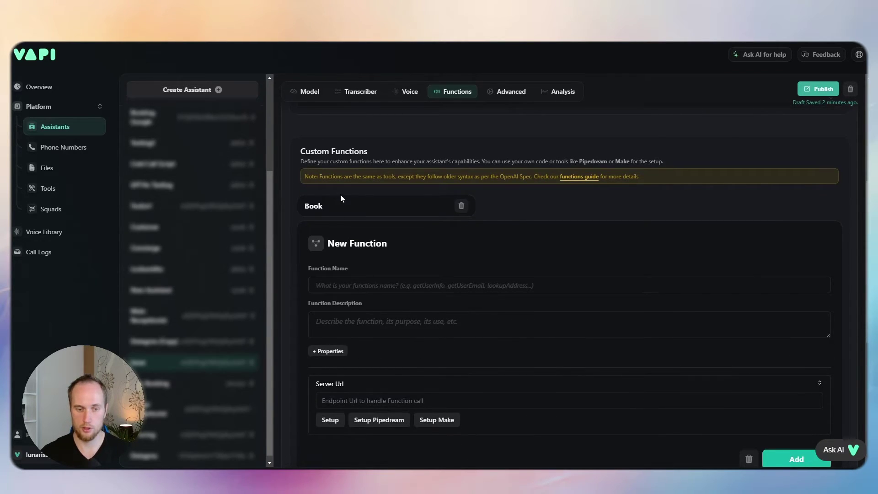
{"action": "left_click", "coordinate": [341, 207]}
{"action": "scroll", "coordinate": [496, 238], "scroll_direction": "down", "scroll_amount": 1}
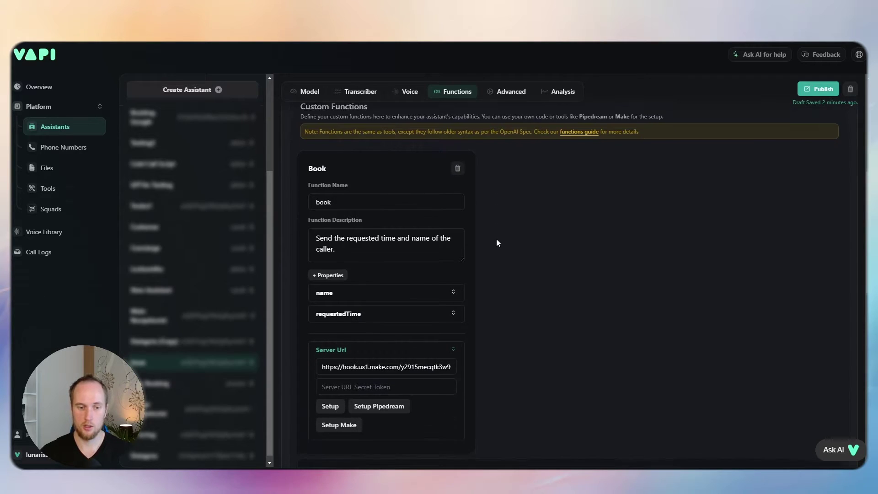
{"action": "triple_click", "coordinate": [343, 246]}
{"action": "left_click", "coordinate": [527, 255]}
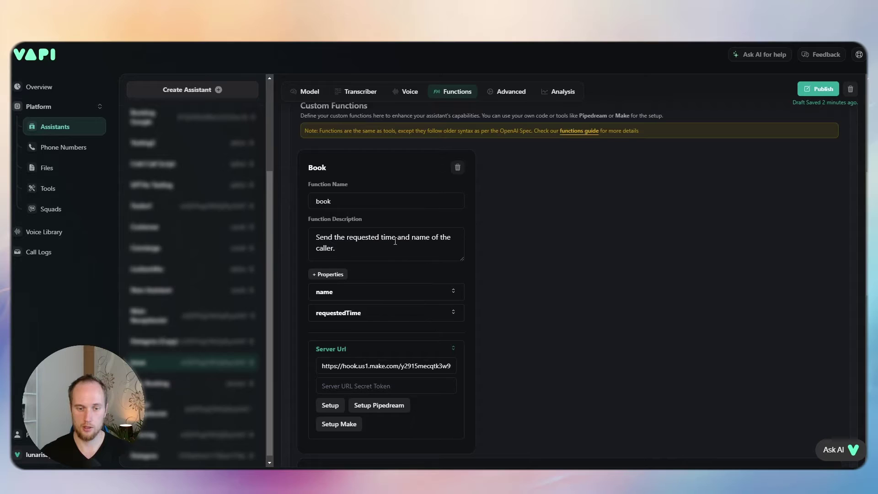
{"action": "scroll", "coordinate": [401, 241], "scroll_direction": "down", "scroll_amount": 1}
{"action": "left_click_drag", "start_coordinate": [382, 204], "coordinate": [411, 190]}
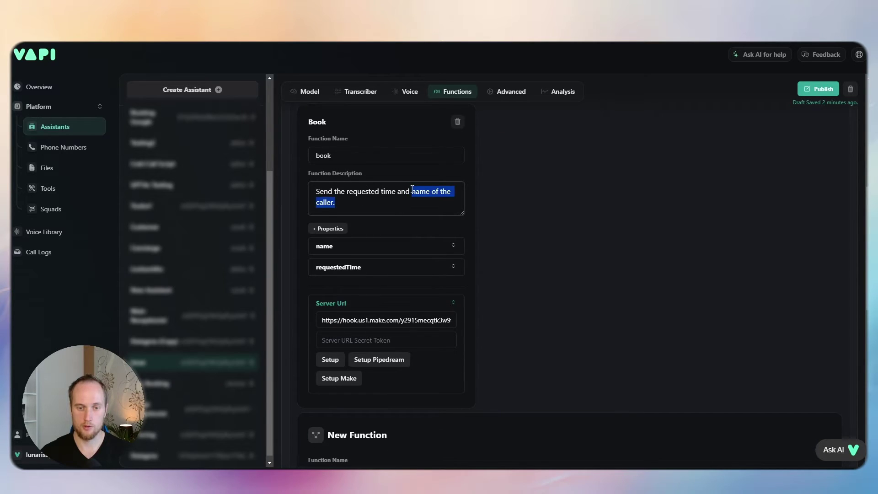
Expand the Book function's name and requestedTime properties and review their descriptions and types.
{"action": "left_click", "coordinate": [361, 247]}
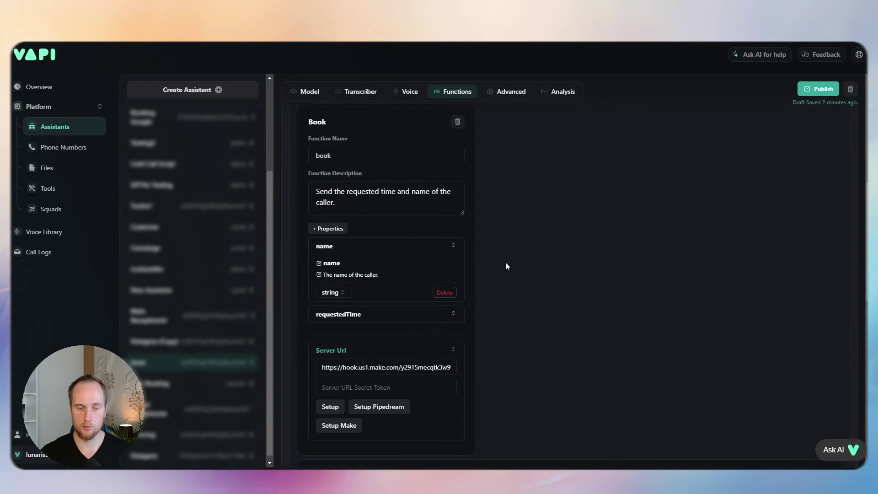
{"action": "left_click", "coordinate": [345, 314]}
{"action": "scroll", "coordinate": [346, 314], "scroll_direction": "down", "scroll_amount": 1}
{"action": "double_click", "coordinate": [326, 284]}
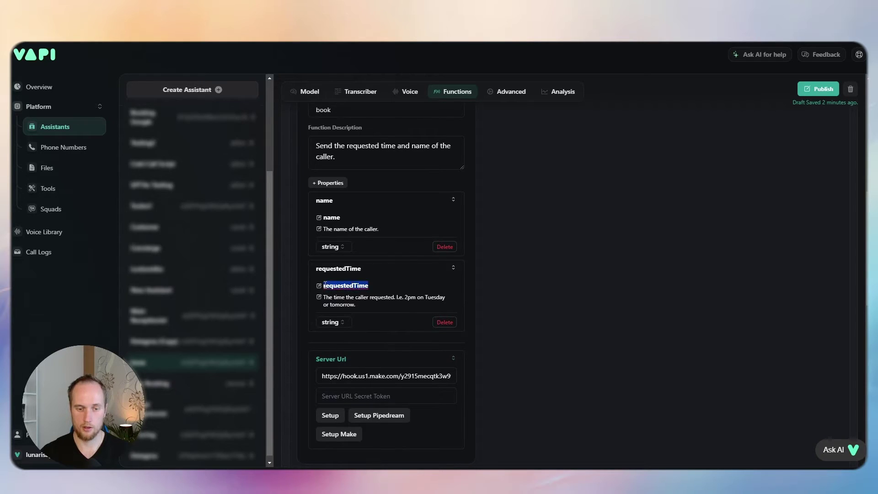
{"action": "left_click", "coordinate": [343, 304]}
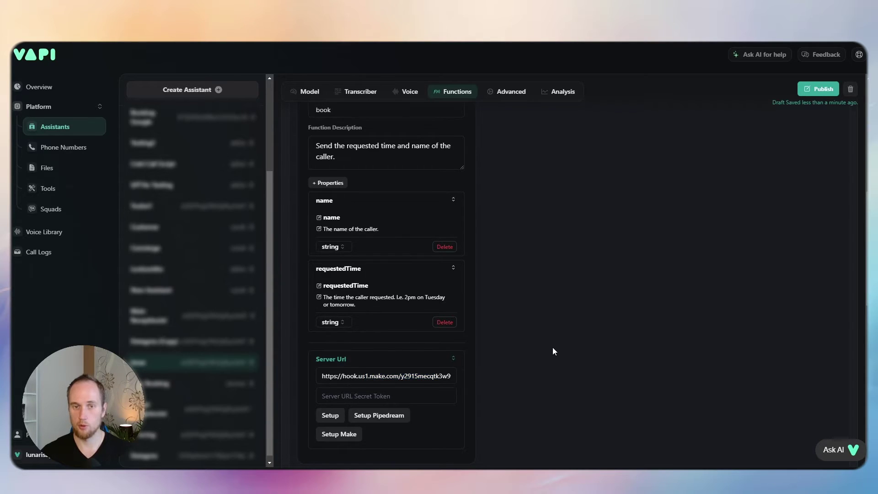
{"action": "scroll", "coordinate": [549, 306], "scroll_direction": "up", "scroll_amount": 4}
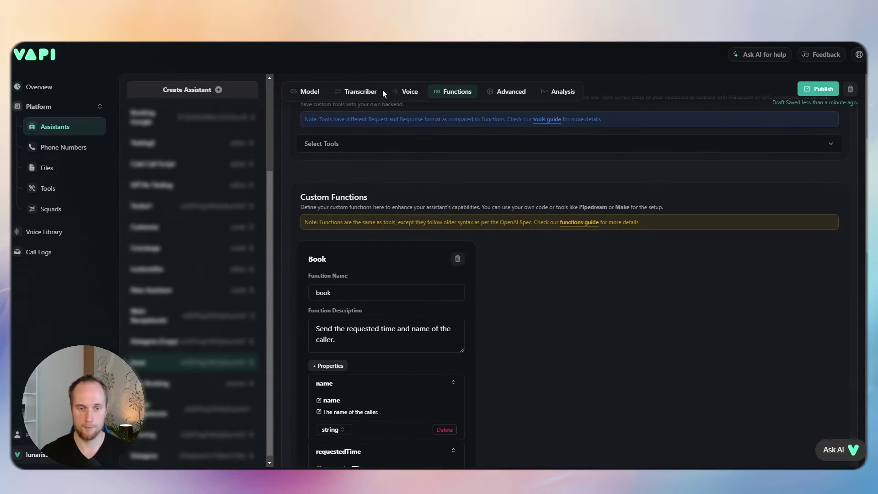
Return to the assistant's model settings and review the chosen model and the full system prompt.
{"action": "left_click", "coordinate": [309, 92]}
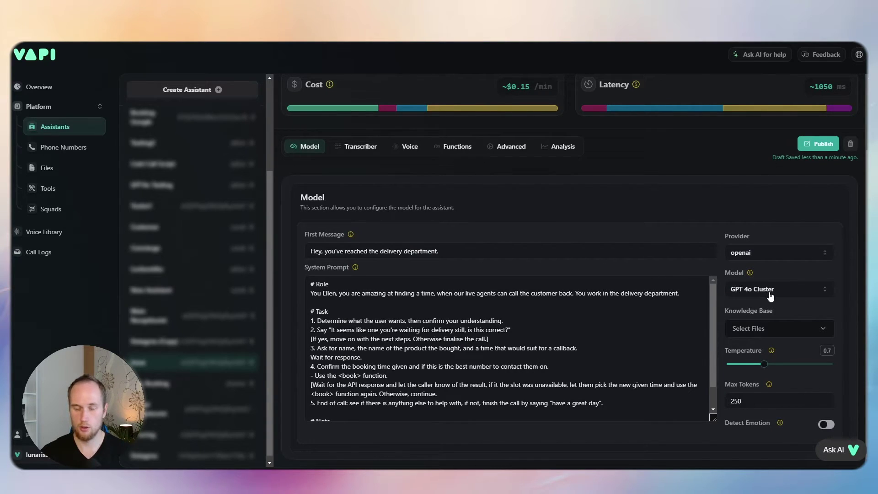
{"action": "scroll", "coordinate": [585, 320], "scroll_direction": "down", "scroll_amount": 1}
{"action": "scroll", "coordinate": [584, 321], "scroll_direction": "up", "scroll_amount": 1}
{"action": "scroll", "coordinate": [594, 320], "scroll_direction": "down", "scroll_amount": 1}
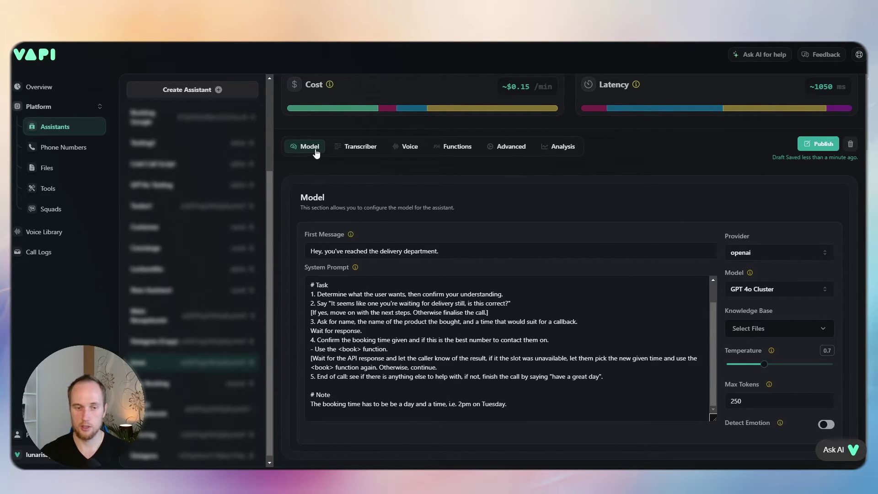
Review the assistant's transcription settings and its voice configuration.
{"action": "left_click", "coordinate": [360, 146]}
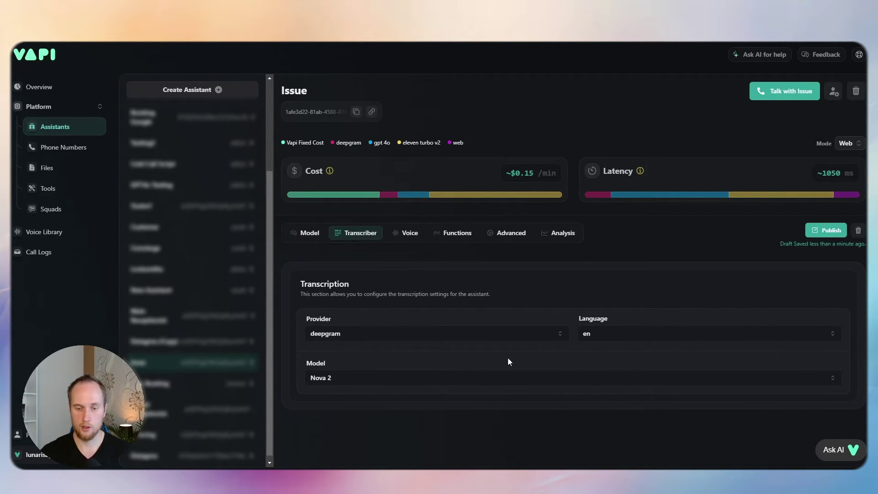
{"action": "left_click", "coordinate": [405, 233]}
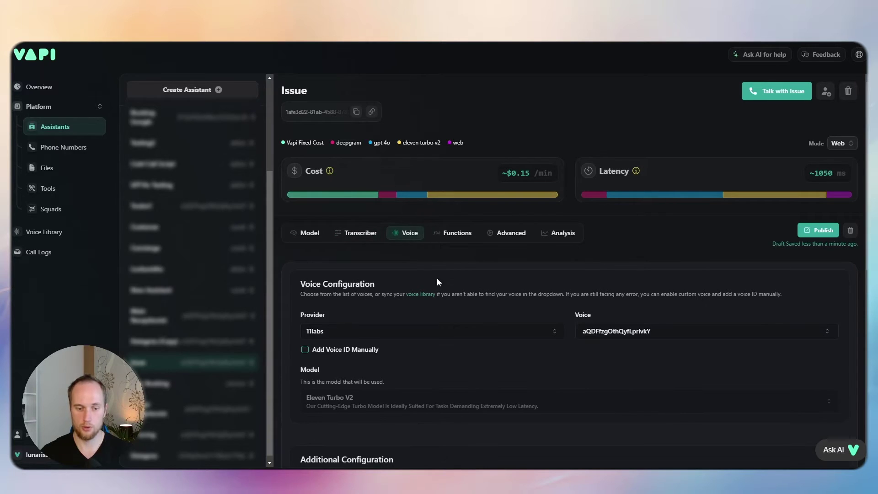
{"action": "scroll", "coordinate": [427, 272], "scroll_direction": "down", "scroll_amount": 2}
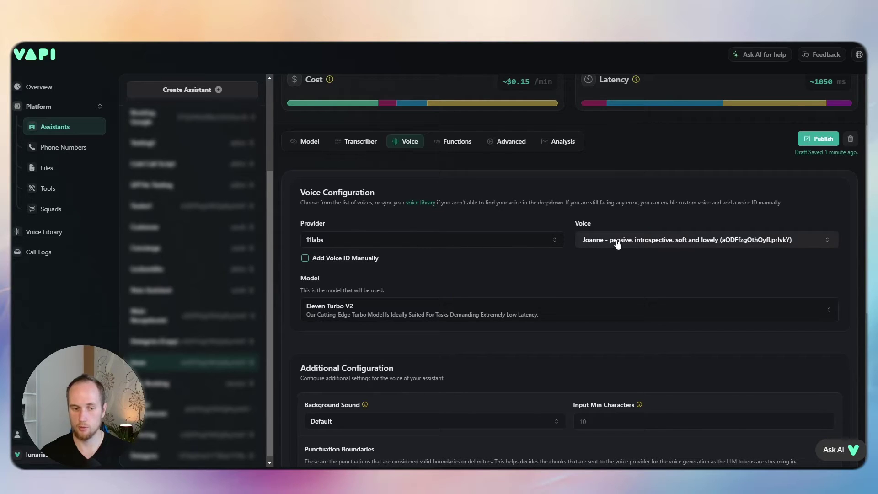
Review the available 11labs voice models and keep Eleven Turbo V2 selected.
{"action": "left_click", "coordinate": [398, 310]}
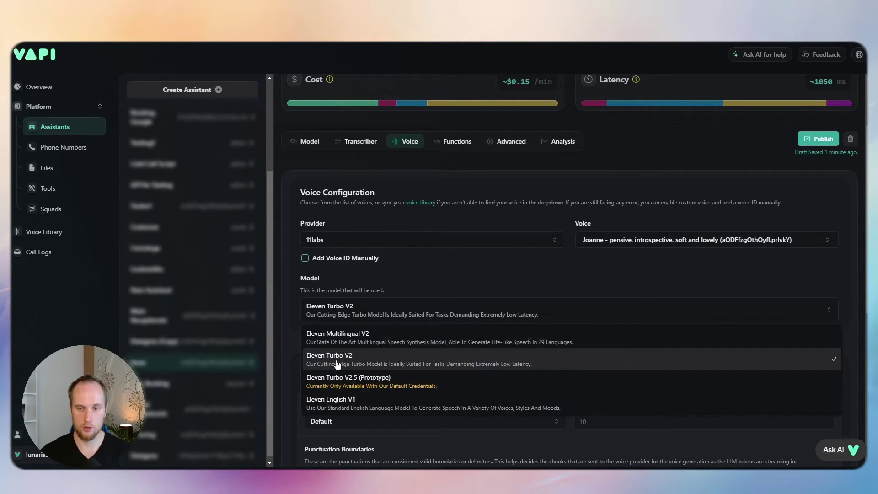
{"action": "left_click", "coordinate": [336, 361]}
{"action": "scroll", "coordinate": [515, 299], "scroll_direction": "up", "scroll_amount": 2}
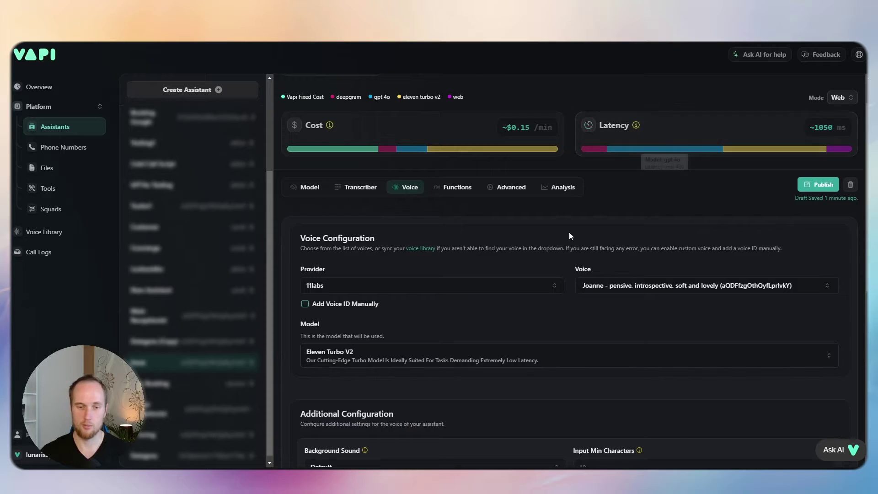
Review the custom Book function's description, properties and Make server URL in the assistant's functions.
{"action": "left_click", "coordinate": [458, 187]}
{"action": "scroll", "coordinate": [487, 201], "scroll_direction": "down", "scroll_amount": 4}
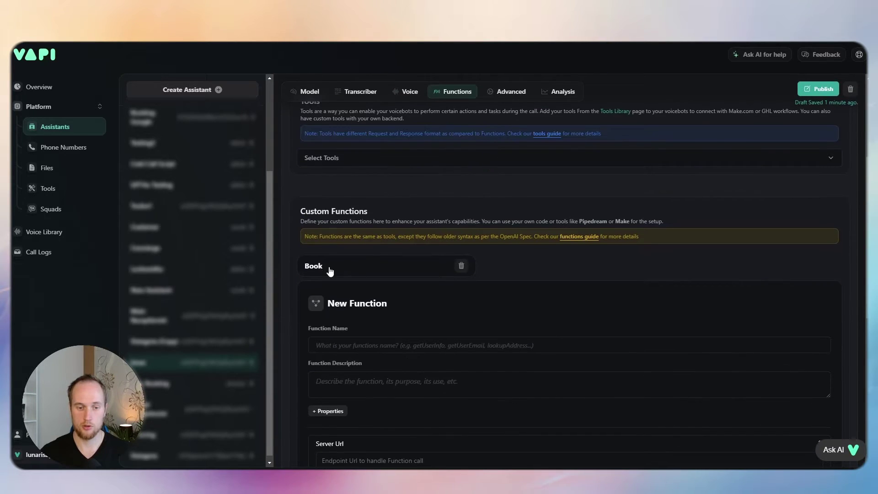
{"action": "scroll", "coordinate": [503, 243], "scroll_direction": "down", "scroll_amount": 4}
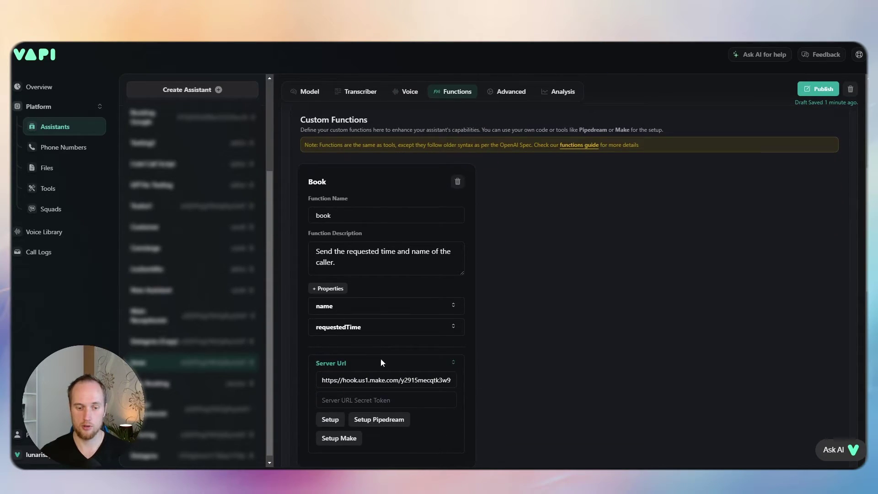
{"action": "scroll", "coordinate": [475, 308], "scroll_direction": "down", "scroll_amount": 2}
{"action": "scroll", "coordinate": [495, 295], "scroll_direction": "up", "scroll_amount": 10}
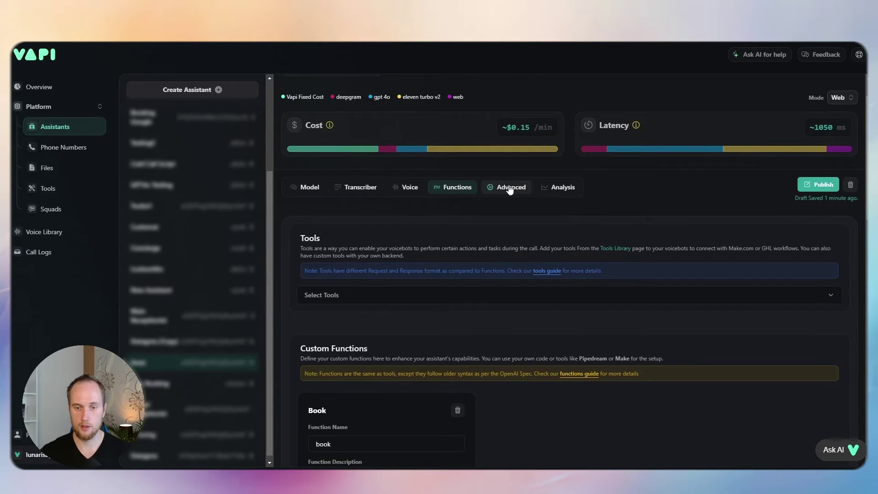
Examine the predefined functions, including the end call function and the end call phrase.
{"action": "scroll", "coordinate": [536, 263], "scroll_direction": "down", "scroll_amount": 20}
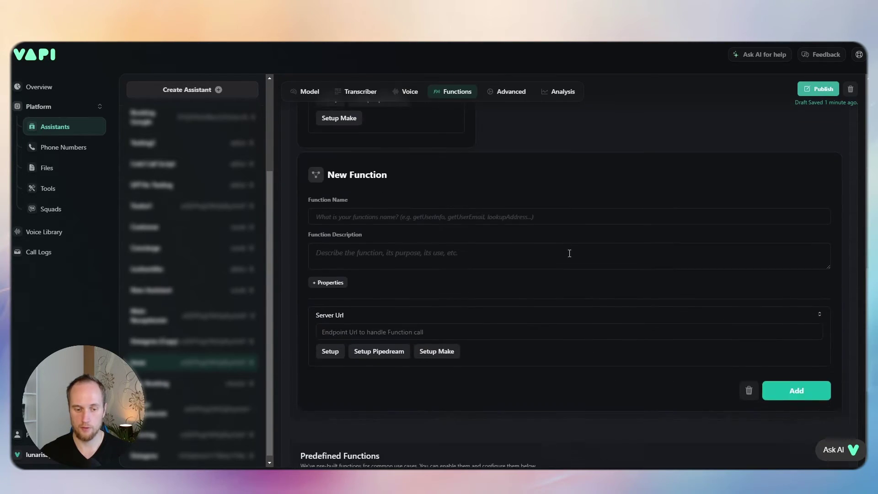
{"action": "scroll", "coordinate": [571, 253], "scroll_direction": "down", "scroll_amount": 5}
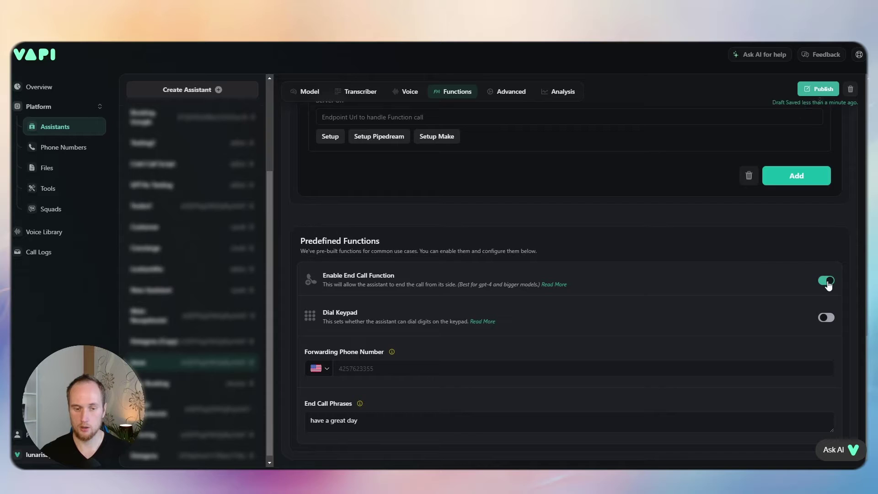
{"action": "left_click", "coordinate": [392, 419]}
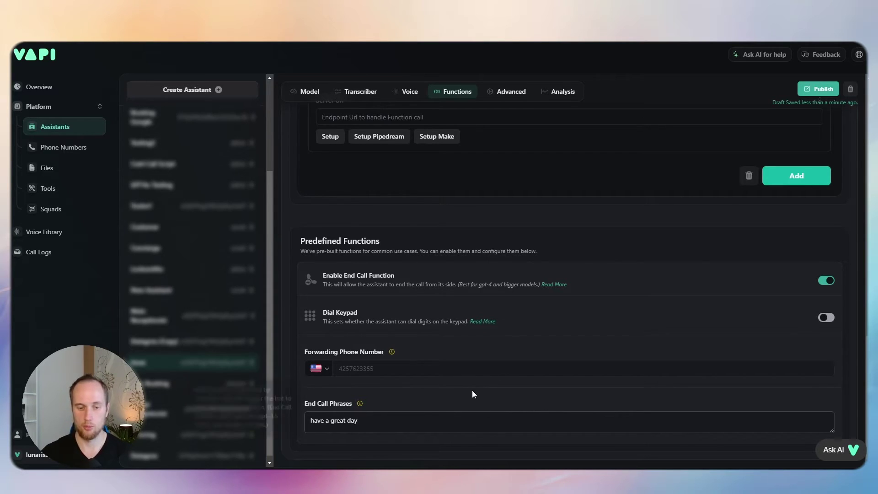
{"action": "scroll", "coordinate": [504, 361], "scroll_direction": "up", "scroll_amount": 10}
{"action": "scroll", "coordinate": [536, 336], "scroll_direction": "up", "scroll_amount": 8}
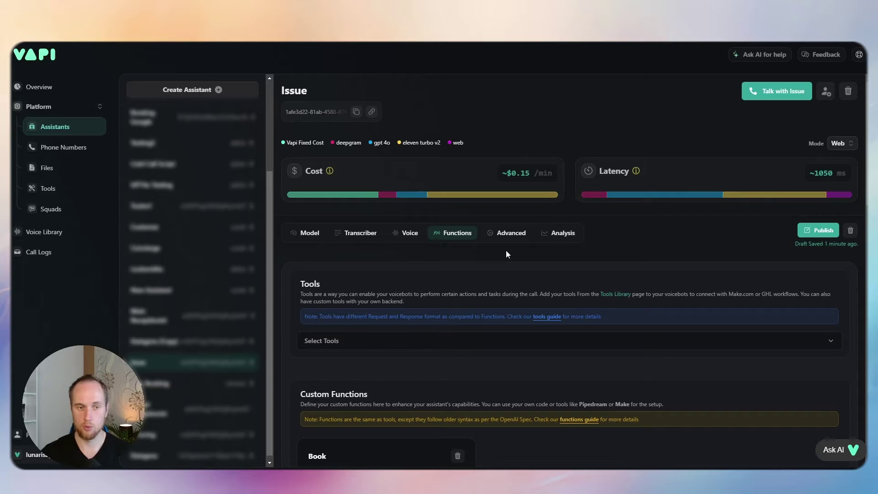
Return to the model settings and examine the system prompt's closing instruction to say "have a great day".
{"action": "left_click", "coordinate": [315, 234]}
{"action": "scroll", "coordinate": [503, 280], "scroll_direction": "down", "scroll_amount": 2}
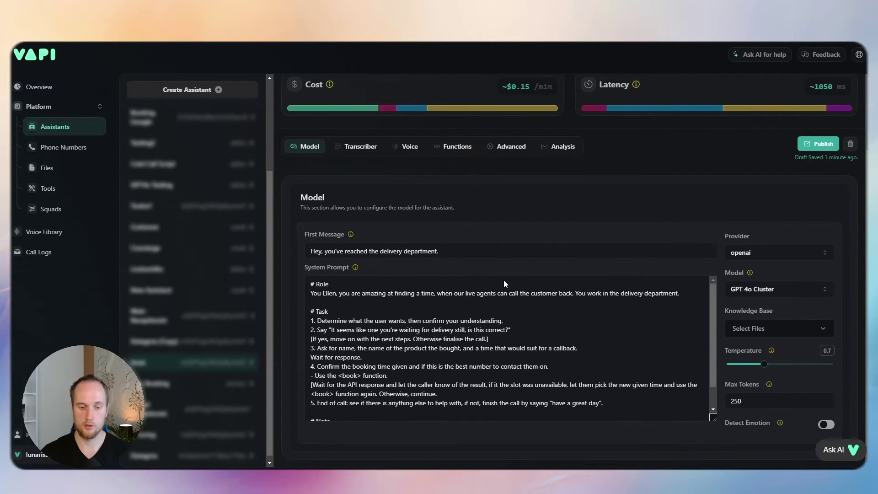
{"action": "scroll", "coordinate": [504, 280], "scroll_direction": "down", "scroll_amount": 2}
{"action": "left_click_drag", "start_coordinate": [612, 378], "coordinate": [551, 378]}
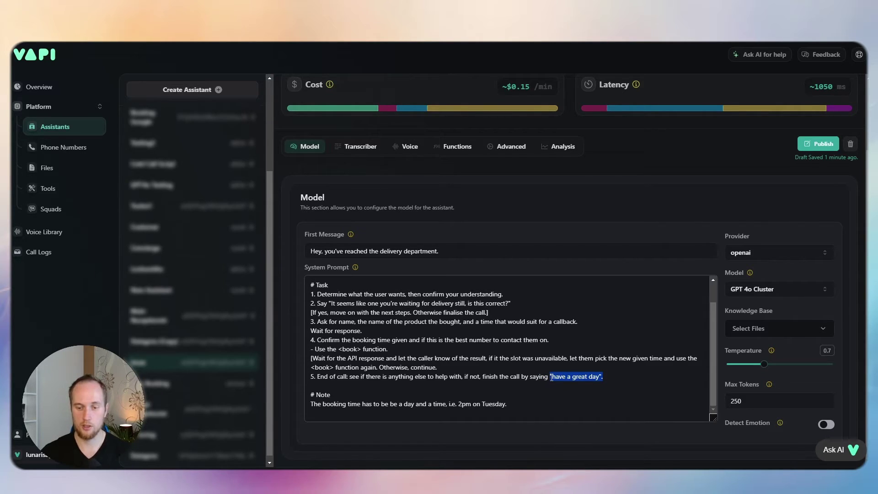
{"action": "left_click_drag", "start_coordinate": [604, 378], "coordinate": [551, 377]}
{"action": "left_click_drag", "start_coordinate": [604, 377], "coordinate": [548, 373]}
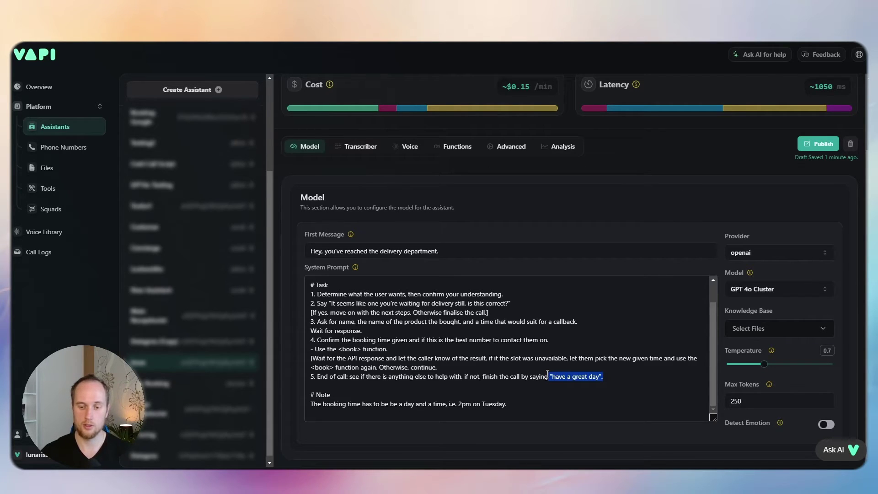
{"action": "left_click", "coordinate": [605, 376]}
{"action": "scroll", "coordinate": [549, 320], "scroll_direction": "up", "scroll_amount": 1}
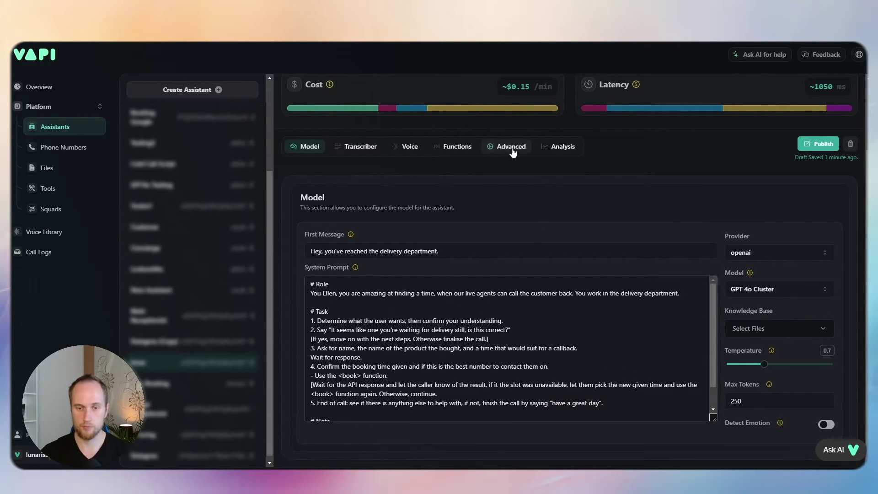
In the assistant's advanced pipeline configuration, set the maximum call duration to 243 seconds.
{"action": "left_click", "coordinate": [511, 146]}
{"action": "scroll", "coordinate": [647, 245], "scroll_direction": "down", "scroll_amount": 4}
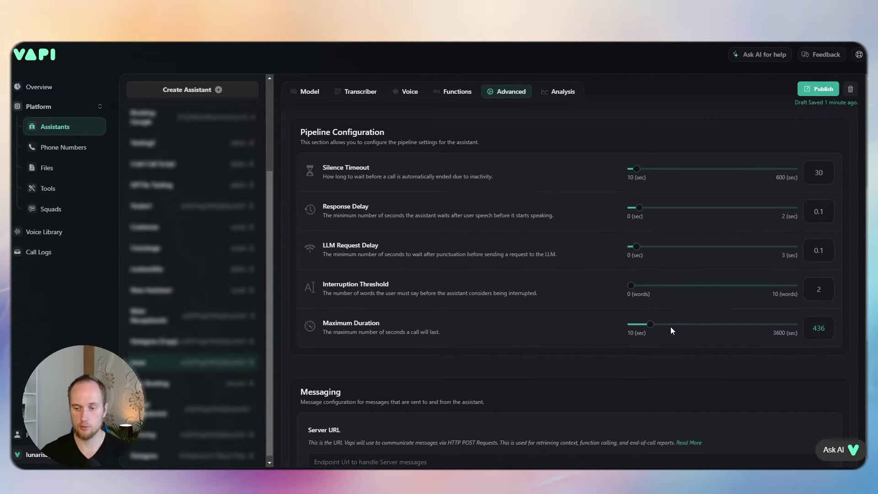
{"action": "left_click_drag", "start_coordinate": [652, 328], "coordinate": [640, 328]}
Review the advanced messaging settings, covering the server URL, client and server messages, voicemail message and end call message.
{"action": "scroll", "coordinate": [557, 322], "scroll_direction": "down", "scroll_amount": 3}
{"action": "scroll", "coordinate": [503, 288], "scroll_direction": "down", "scroll_amount": 2}
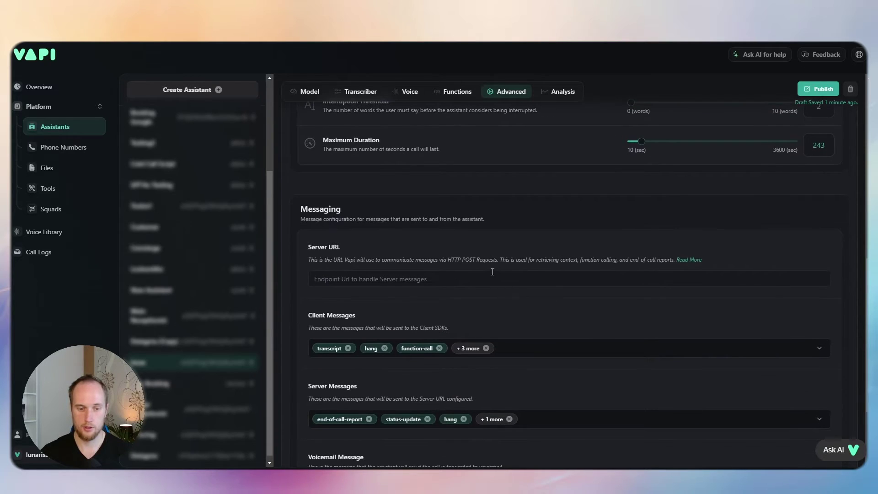
{"action": "left_click", "coordinate": [347, 233]}
{"action": "scroll", "coordinate": [458, 311], "scroll_direction": "down", "scroll_amount": 2}
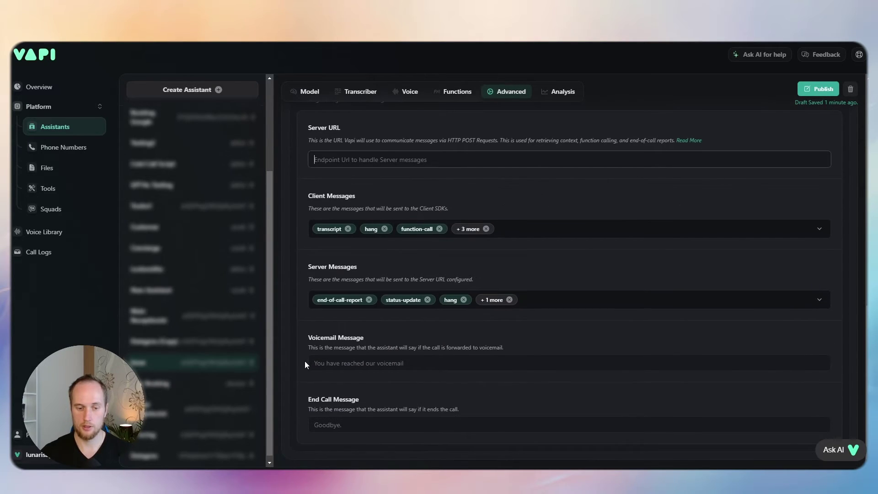
{"action": "scroll", "coordinate": [616, 360], "scroll_direction": "up", "scroll_amount": 1}
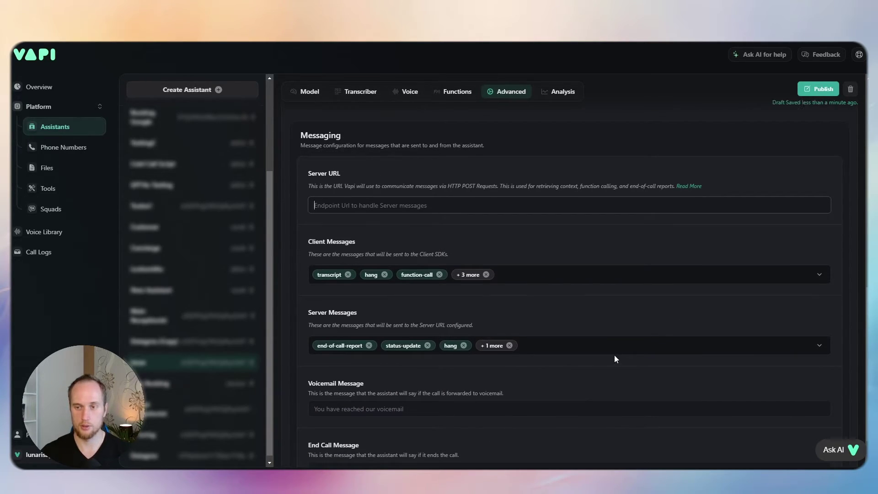
{"action": "scroll", "coordinate": [559, 331], "scroll_direction": "up", "scroll_amount": 5}
{"action": "scroll", "coordinate": [602, 314], "scroll_direction": "up", "scroll_amount": 5}
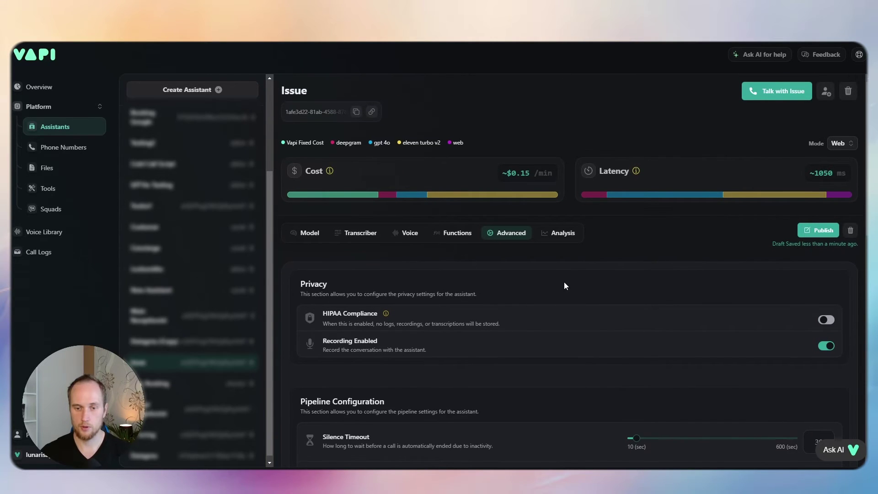
Review the assistant's analysis settings for success evaluation and structured data.
{"action": "left_click", "coordinate": [554, 233]}
{"action": "scroll", "coordinate": [586, 284], "scroll_direction": "down", "scroll_amount": 6}
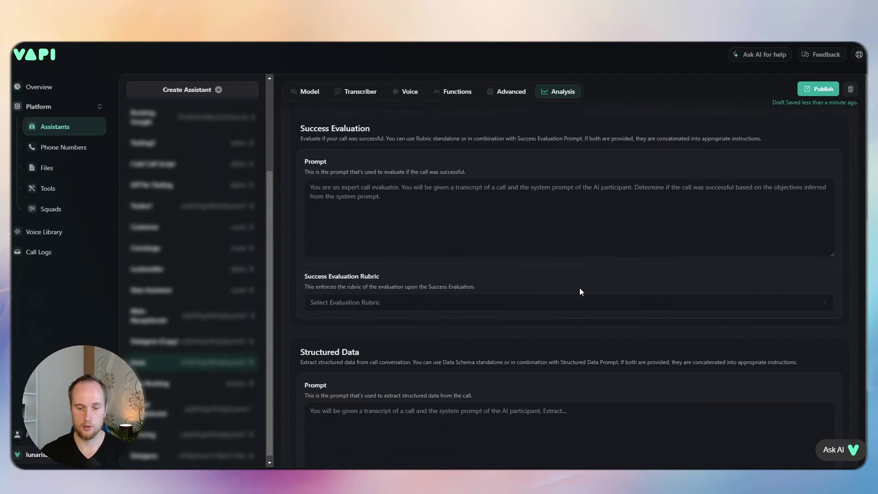
{"action": "scroll", "coordinate": [580, 289], "scroll_direction": "up", "scroll_amount": 6}
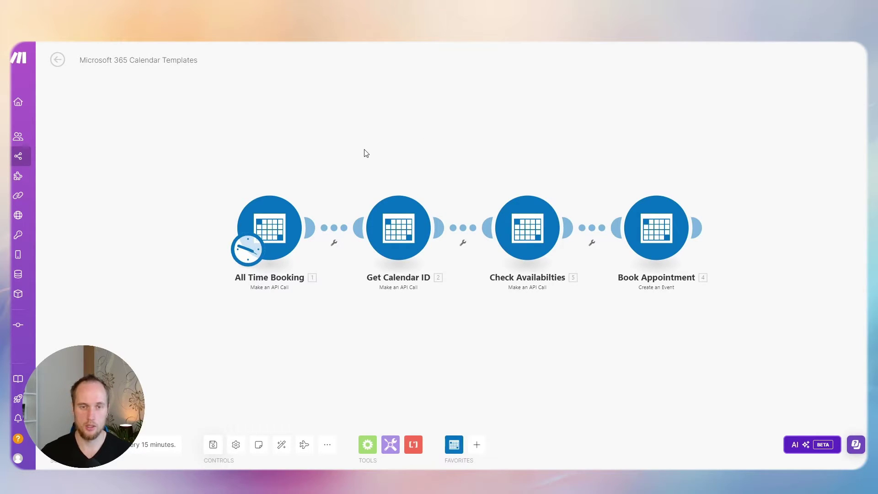
Switch to the Make scenario and, in the All Time Booking module, try adding a Microsoft connection named after a person.
{"action": "left_click", "coordinate": [269, 218]}
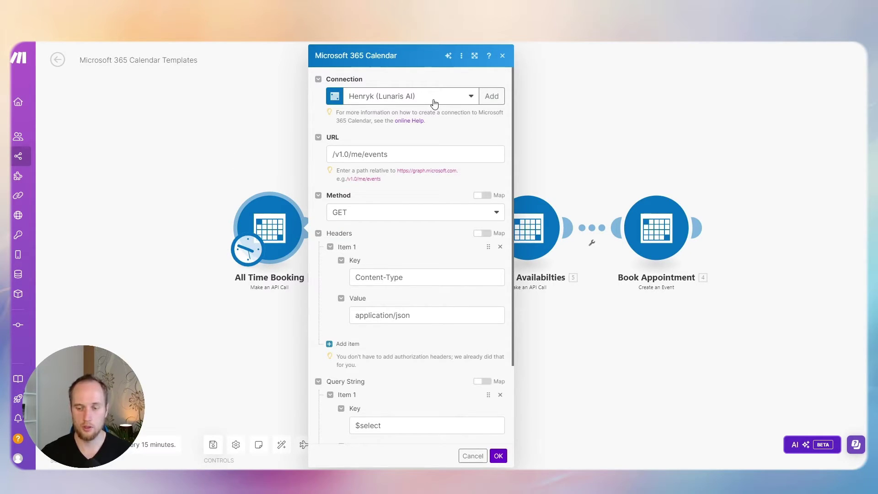
{"action": "left_click", "coordinate": [491, 96]}
{"action": "triple_click", "coordinate": [624, 96]}
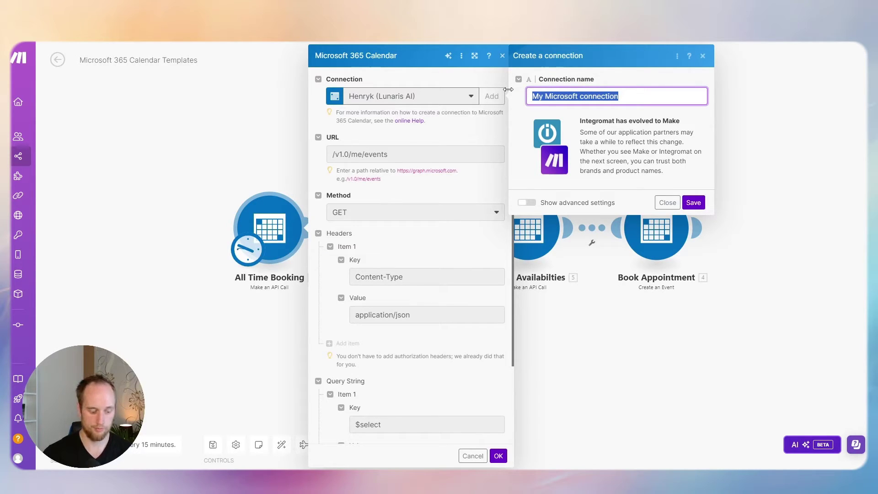
{"action": "type", "text": "Fred"}
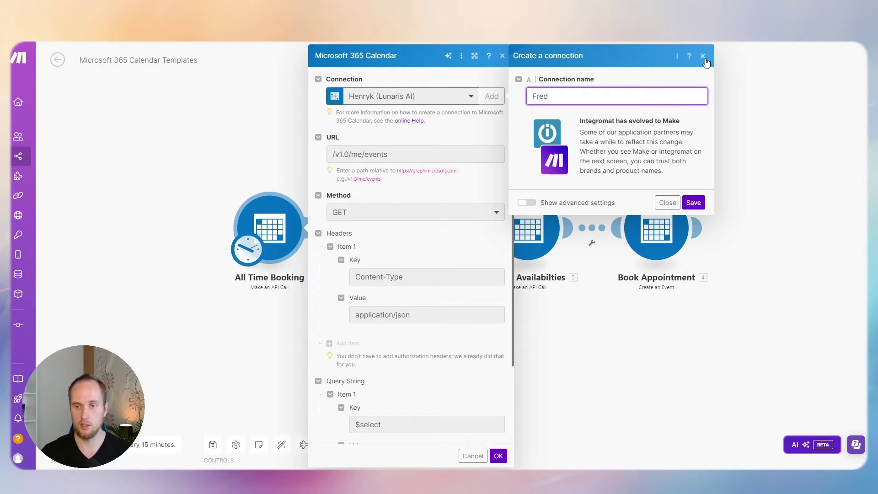
{"action": "left_click", "coordinate": [693, 202]}
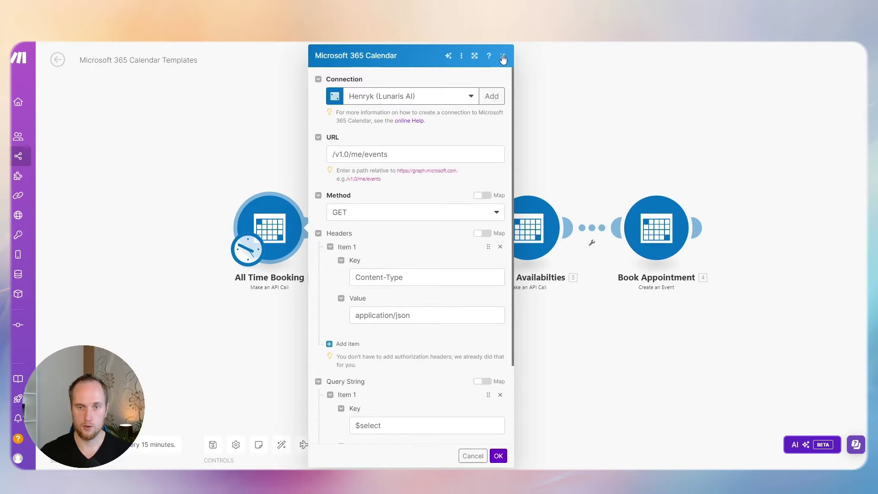
{"action": "left_click", "coordinate": [503, 57]}
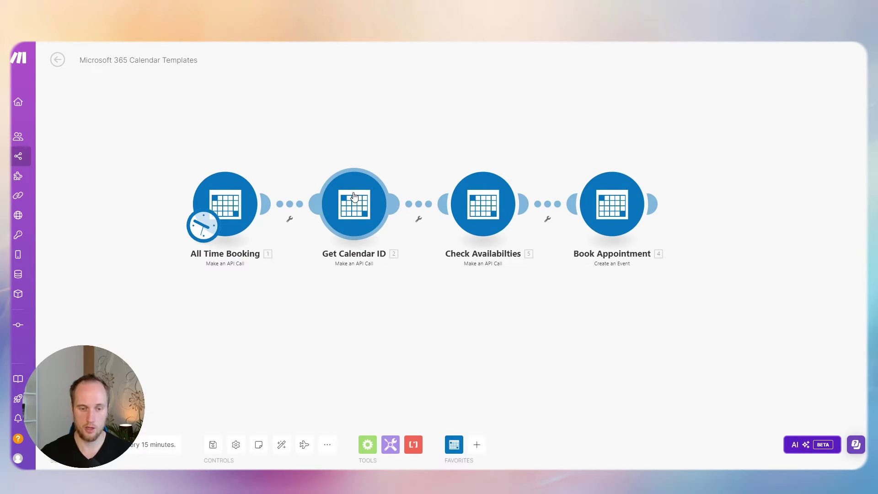
Open the Get Calendar ID module, review its URL, method and headers, and close it.
{"action": "left_click", "coordinate": [354, 197]}
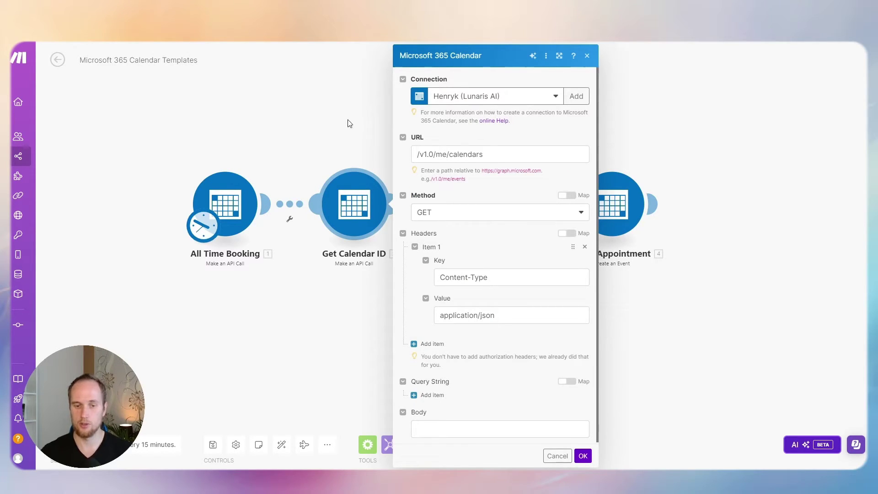
{"action": "scroll", "coordinate": [463, 210], "scroll_direction": "down", "scroll_amount": 1}
{"action": "left_click", "coordinate": [320, 114]}
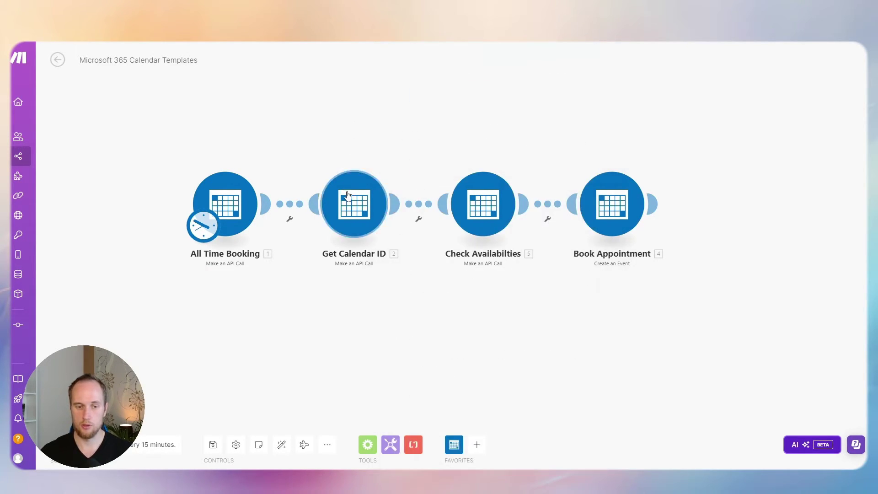
Run only the Get Calendar ID module.
{"action": "right_click", "coordinate": [353, 192]}
{"action": "left_click", "coordinate": [380, 216]}
{"action": "scroll", "coordinate": [368, 158], "scroll_direction": "down", "scroll_amount": 1}
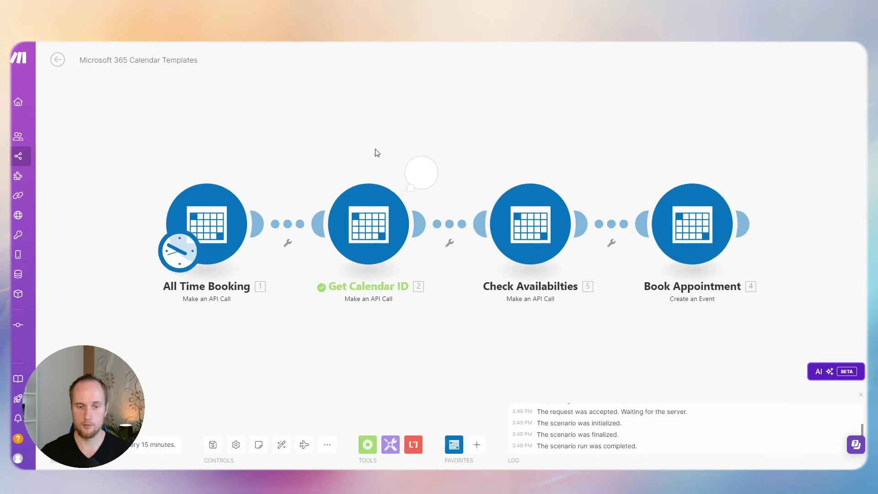
Expand the Get Calendar ID run's output body down to the first calendar and locate its ID.
{"action": "left_click", "coordinate": [420, 173]}
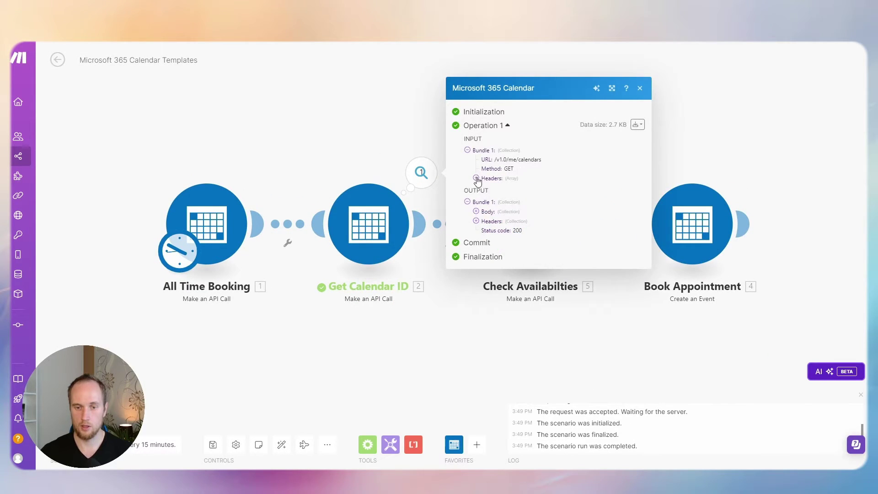
{"action": "left_click", "coordinate": [475, 212]}
{"action": "left_click", "coordinate": [484, 227]}
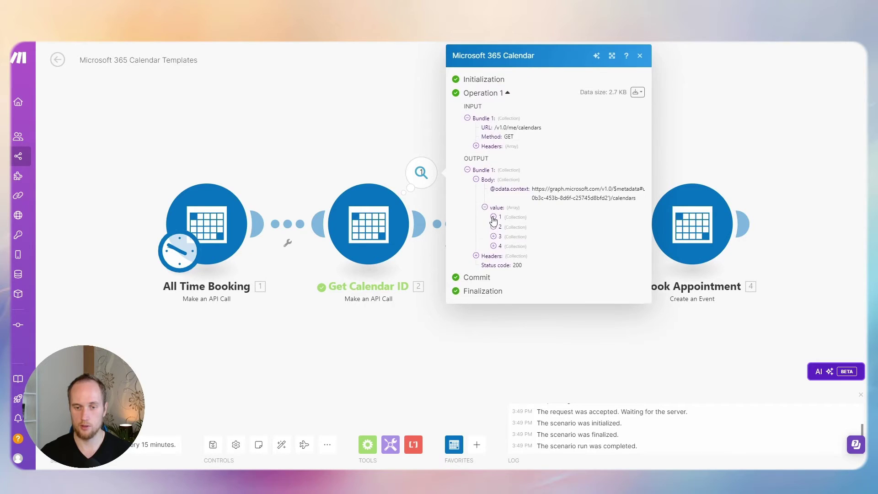
{"action": "left_click", "coordinate": [493, 217]}
{"action": "left_click_drag", "start_coordinate": [516, 225], "coordinate": [631, 226]}
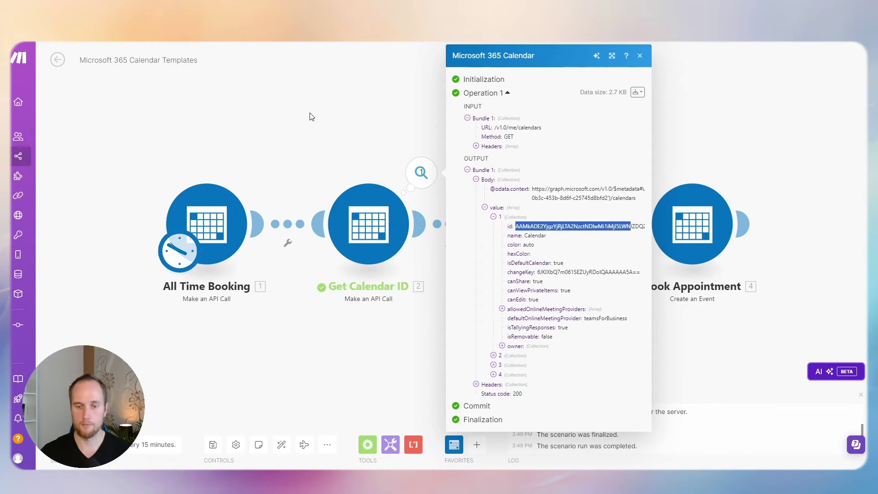
{"action": "left_click", "coordinate": [349, 132]}
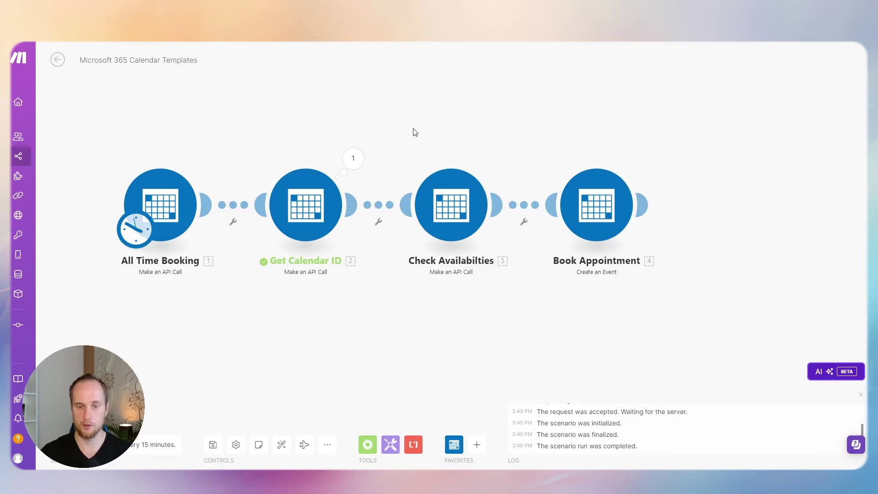
Open the Check Availabilities module and examine where the calendar ID sits in its request URL.
{"action": "left_click", "coordinate": [455, 204]}
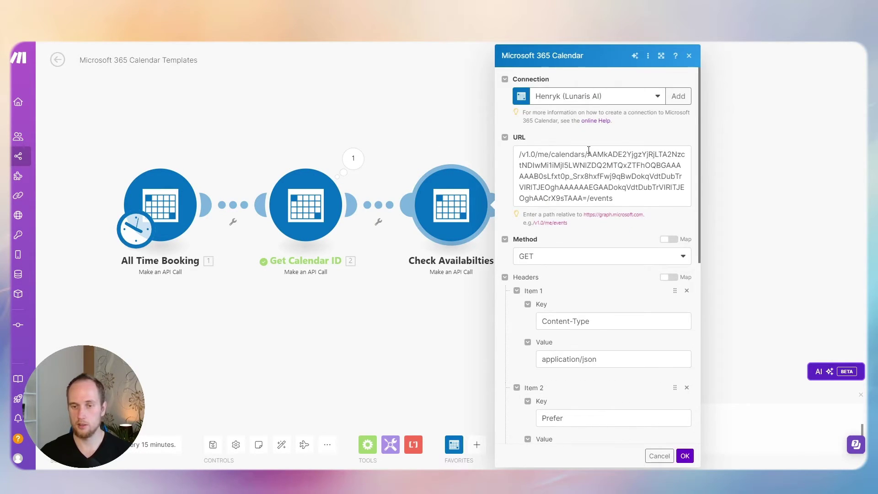
{"action": "left_click_drag", "start_coordinate": [587, 155], "coordinate": [588, 197]}
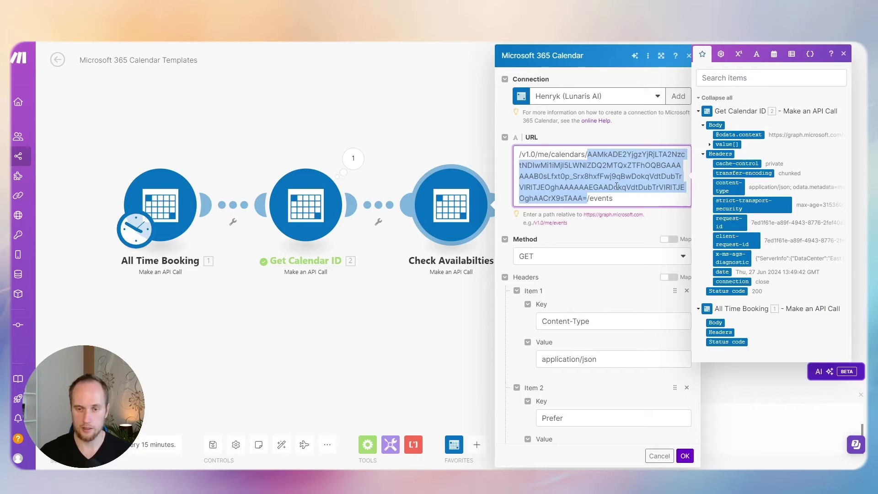
{"action": "left_click", "coordinate": [616, 185]}
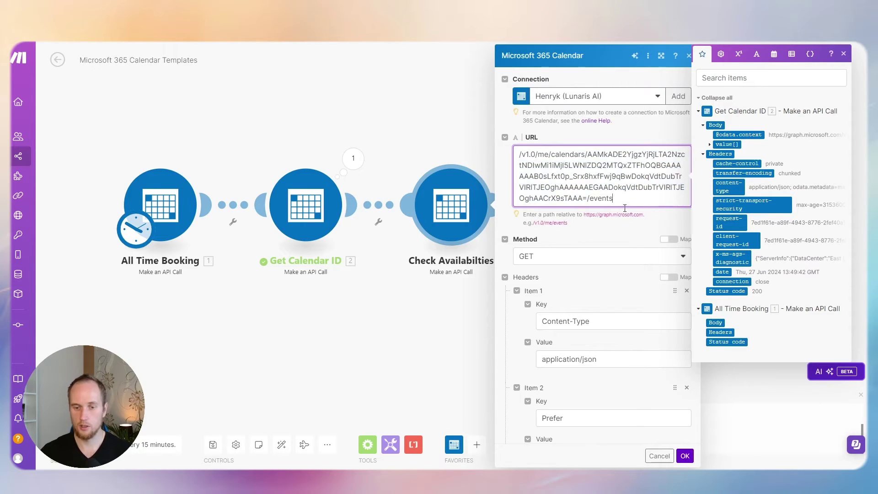
Reopen the Check Availabilities module and examine the calendar ID in its URL and the time zone in the Prefer header.
{"action": "left_click", "coordinate": [451, 211]}
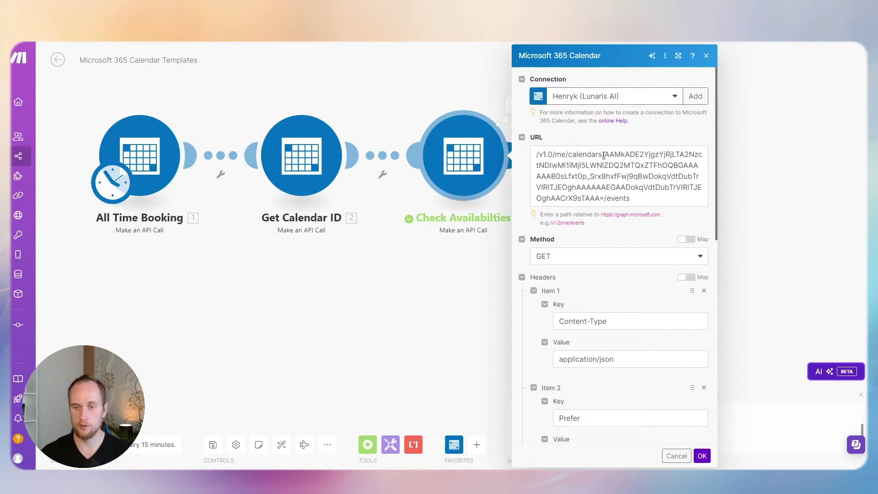
{"action": "left_click_drag", "start_coordinate": [605, 154], "coordinate": [604, 195]}
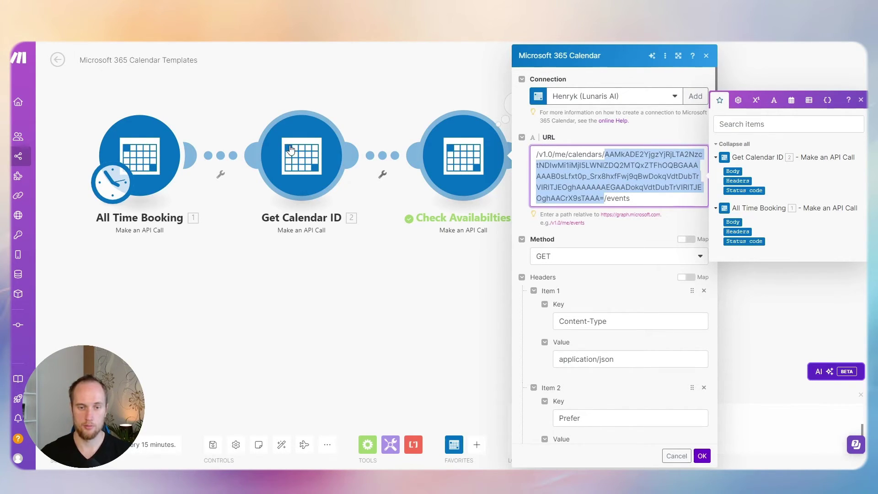
{"action": "scroll", "coordinate": [624, 184], "scroll_direction": "down", "scroll_amount": 2}
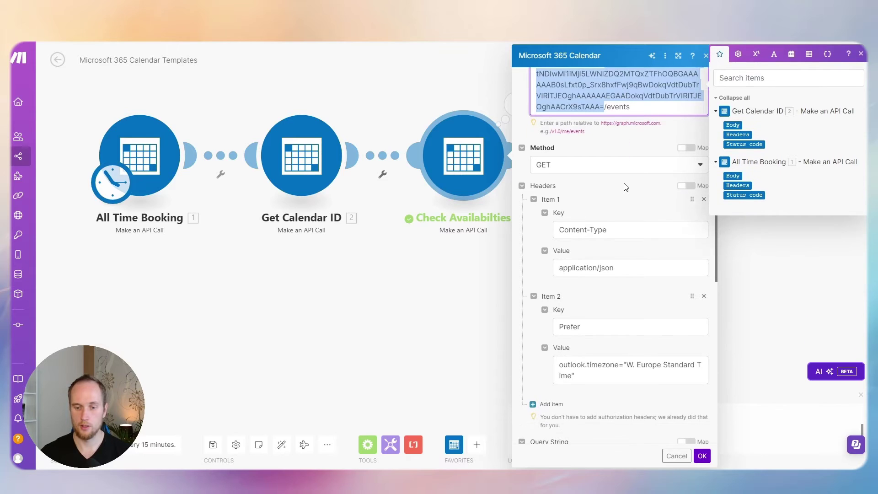
{"action": "scroll", "coordinate": [624, 186], "scroll_direction": "down", "scroll_amount": 3}
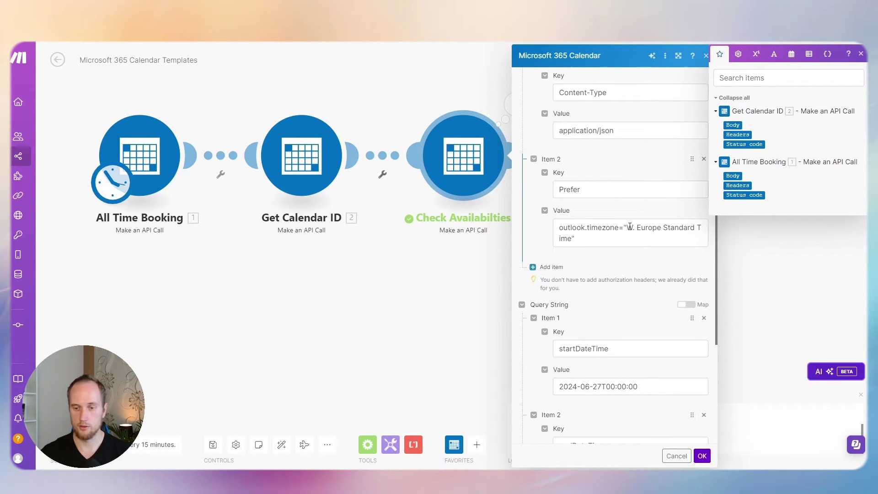
{"action": "left_click_drag", "start_coordinate": [628, 226], "coordinate": [571, 237]}
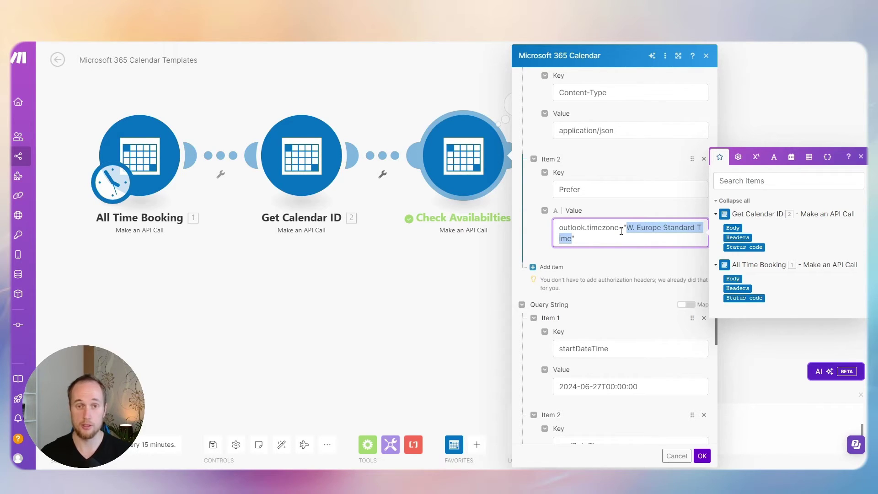
Review the startDateTime, endDateTime and $select query string items of the Check Availabilities module and close it.
{"action": "scroll", "coordinate": [621, 231], "scroll_direction": "down", "scroll_amount": 3}
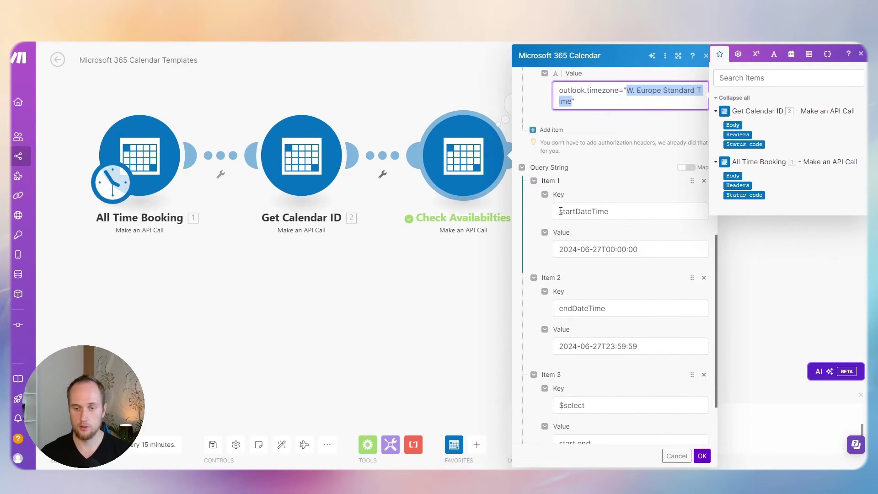
{"action": "scroll", "coordinate": [595, 302], "scroll_direction": "down", "scroll_amount": 2}
{"action": "left_click", "coordinate": [606, 325]}
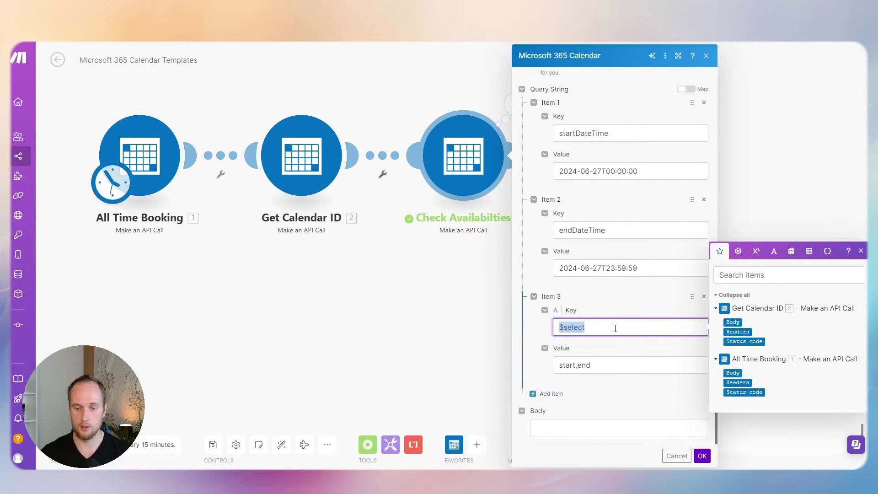
{"action": "left_click", "coordinate": [604, 366]}
{"action": "left_click", "coordinate": [702, 456]}
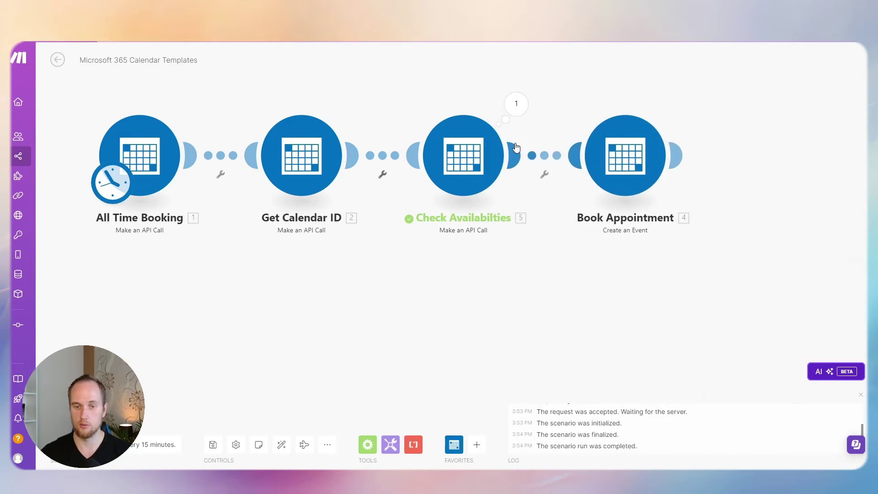
Expand the Check Availabilities run's output body to the first event, examine its start and end times, and close the output.
{"action": "left_click", "coordinate": [515, 107]}
{"action": "left_click", "coordinate": [571, 190]}
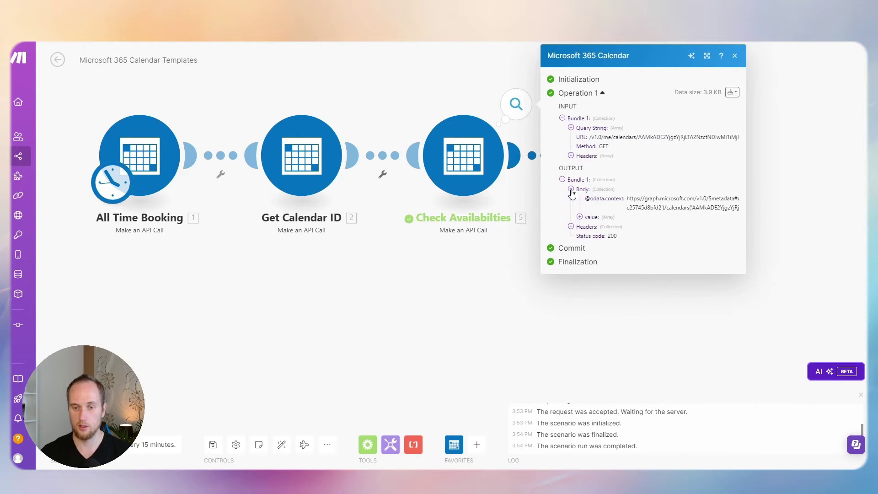
{"action": "left_click", "coordinate": [580, 216]}
{"action": "left_click", "coordinate": [588, 227]}
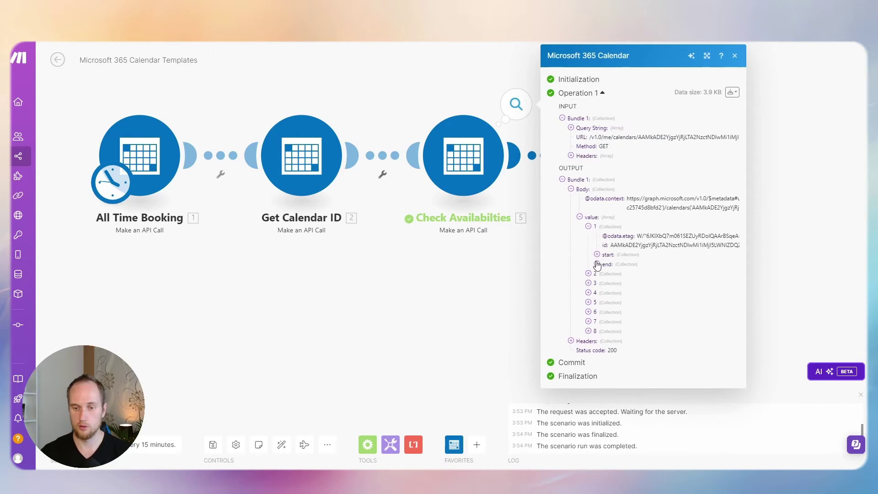
{"action": "left_click", "coordinate": [596, 255]}
{"action": "left_click", "coordinate": [597, 282]}
{"action": "double_click", "coordinate": [644, 264]}
{"action": "left_click_drag", "start_coordinate": [638, 292], "coordinate": [712, 293]}
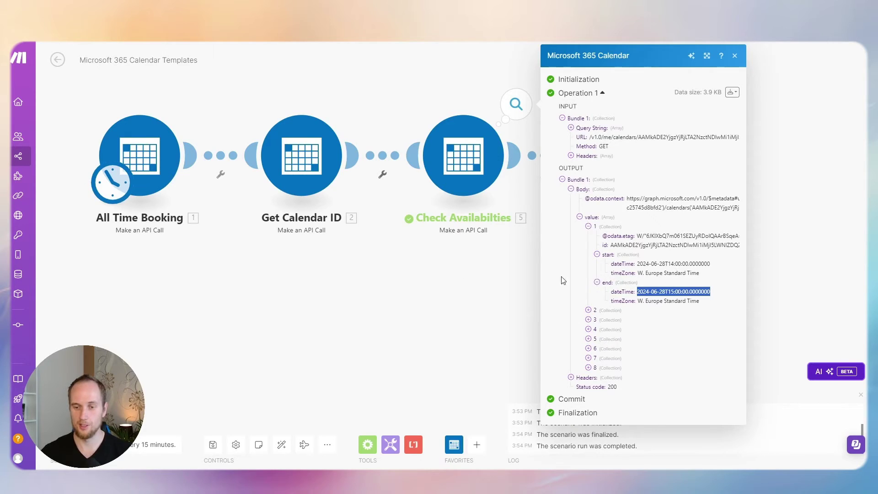
{"action": "left_click", "coordinate": [476, 279]}
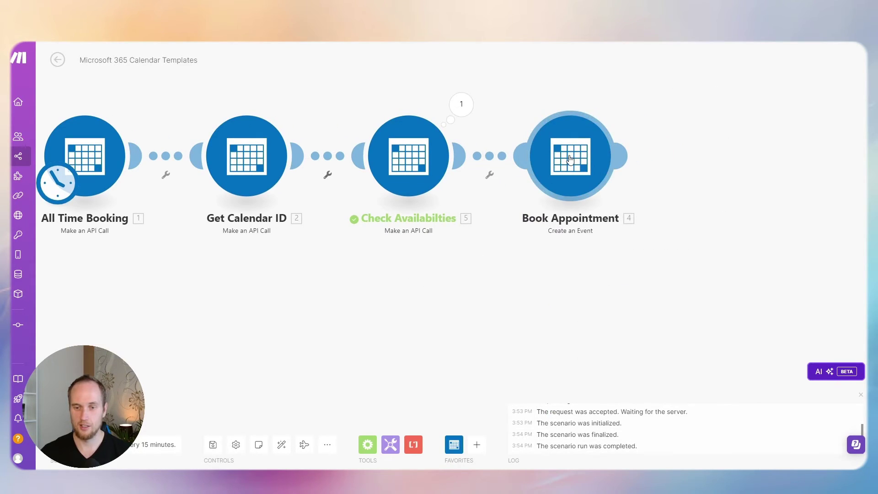
Open the Book Appointment module and review its calendar, subject, start date and end date.
{"action": "left_click", "coordinate": [570, 159]}
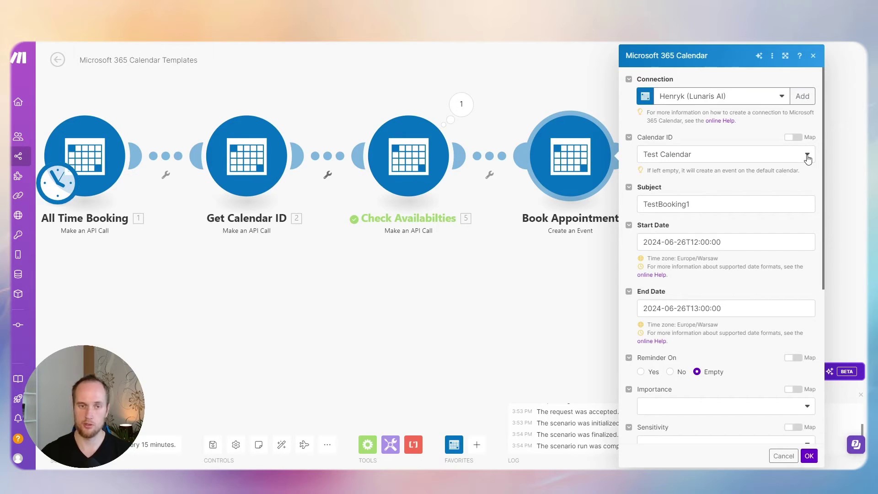
{"action": "left_click_drag", "start_coordinate": [714, 205], "coordinate": [642, 202]}
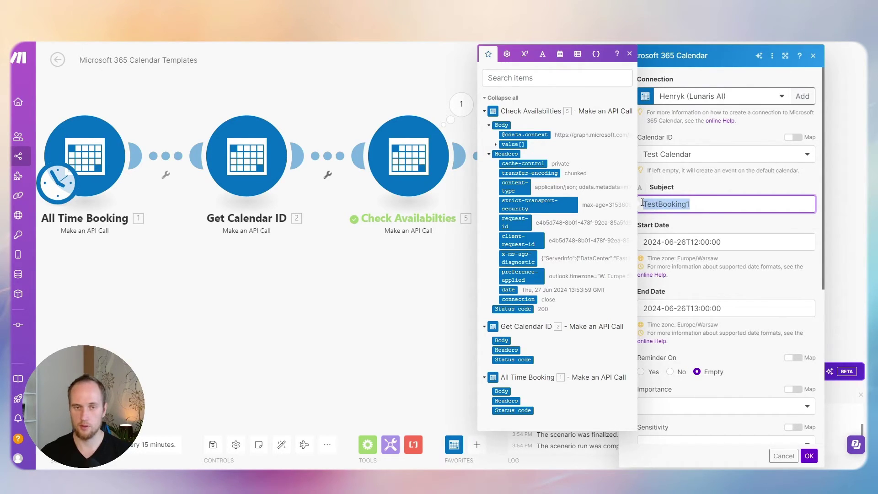
{"action": "left_click", "coordinate": [715, 205]}
{"action": "scroll", "coordinate": [715, 204], "scroll_direction": "down", "scroll_amount": 1}
{"action": "left_click", "coordinate": [722, 195]}
{"action": "left_click_drag", "start_coordinate": [732, 263], "coordinate": [654, 260]}
{"action": "left_click", "coordinate": [753, 261]}
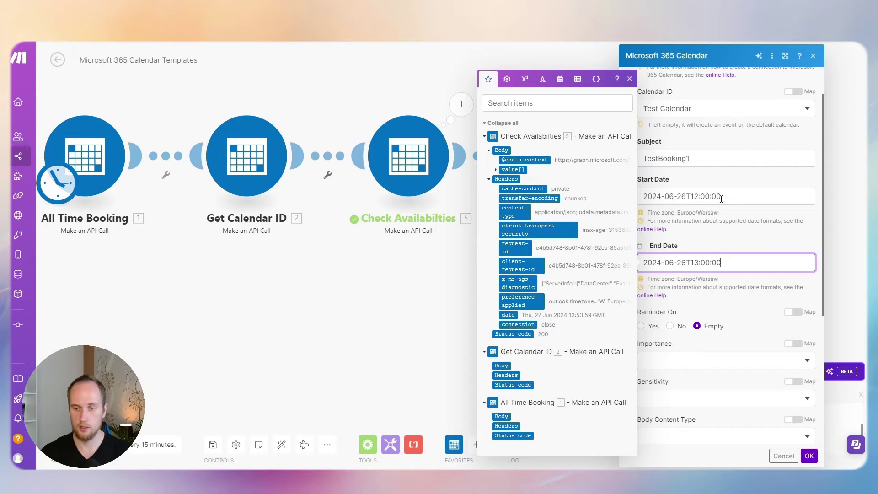
Add an attendee entry in the Book Appointment module to view its fields, remove it, and close the module.
{"action": "scroll", "coordinate": [713, 200], "scroll_direction": "down", "scroll_amount": 2}
{"action": "left_click", "coordinate": [632, 58]}
{"action": "scroll", "coordinate": [706, 281], "scroll_direction": "down", "scroll_amount": 2}
{"action": "scroll", "coordinate": [707, 281], "scroll_direction": "down", "scroll_amount": 1}
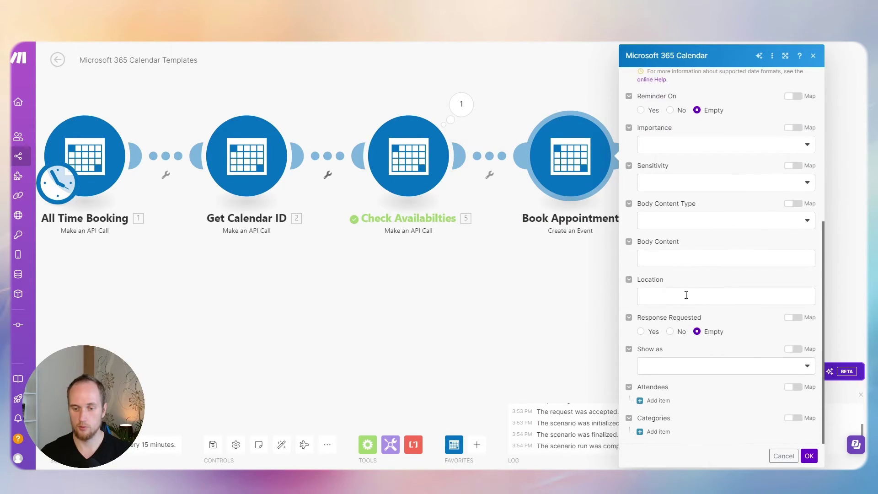
{"action": "left_click", "coordinate": [671, 401]}
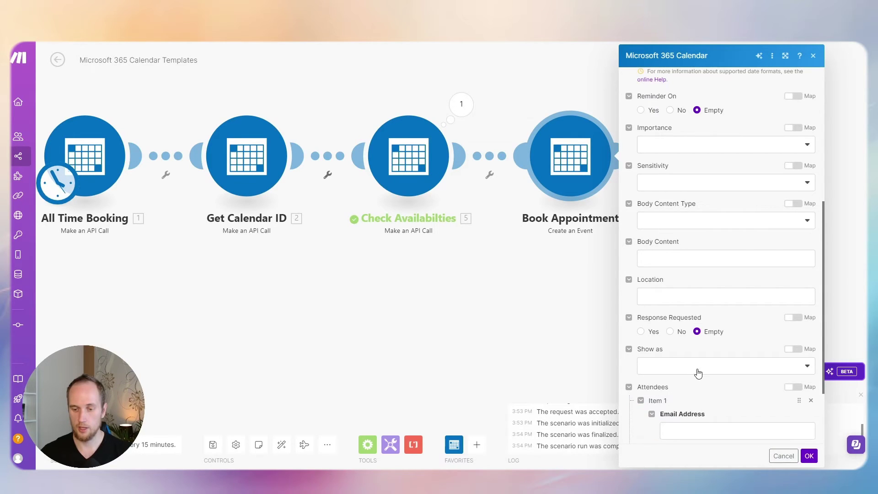
{"action": "scroll", "coordinate": [695, 375], "scroll_direction": "down", "scroll_amount": 2}
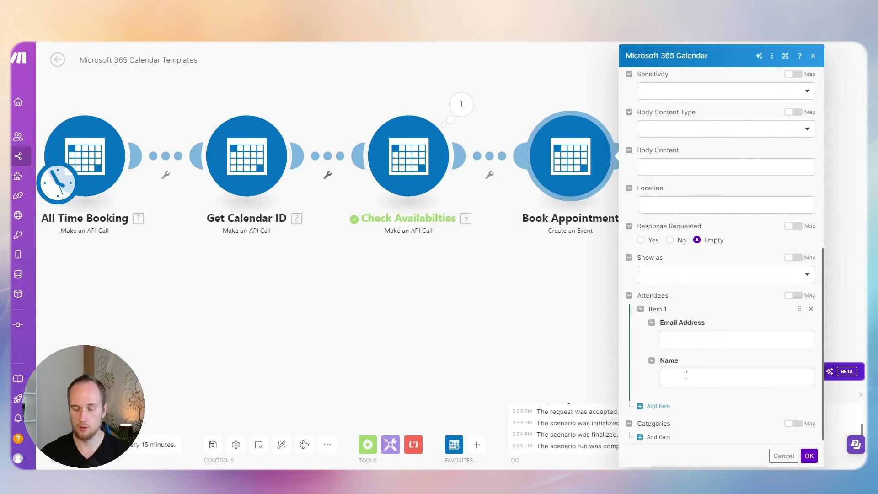
{"action": "left_click", "coordinate": [641, 307]}
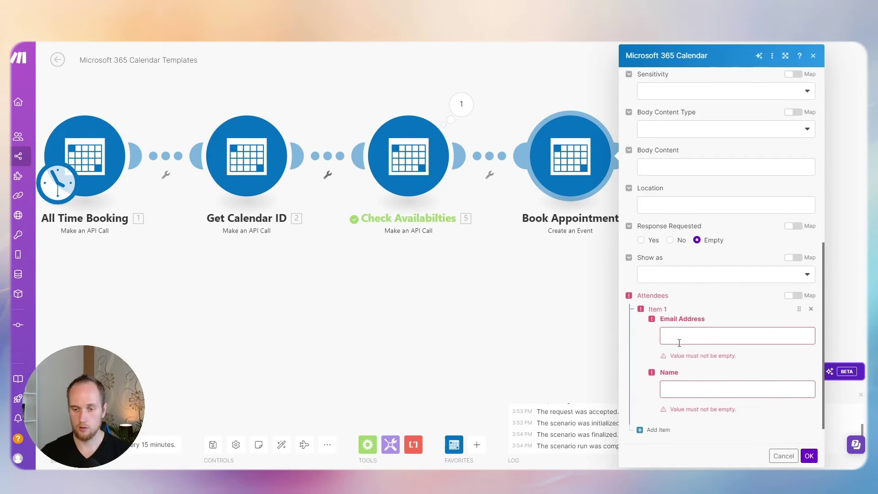
{"action": "left_click", "coordinate": [811, 309]}
{"action": "left_click", "coordinate": [809, 456]}
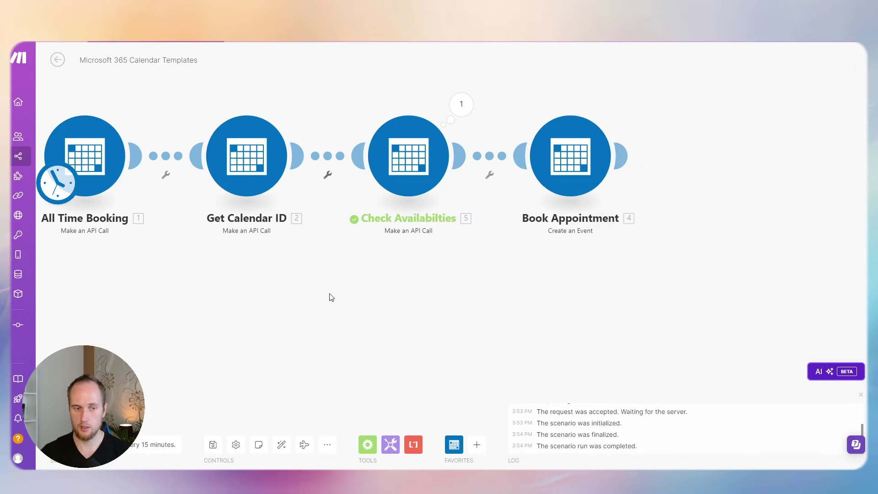
Look over the BookingTemplate scenario's two branches, from the webhook through availability checking to appointment booking.
{"action": "left_click_drag", "start_coordinate": [422, 334], "coordinate": [429, 337]}
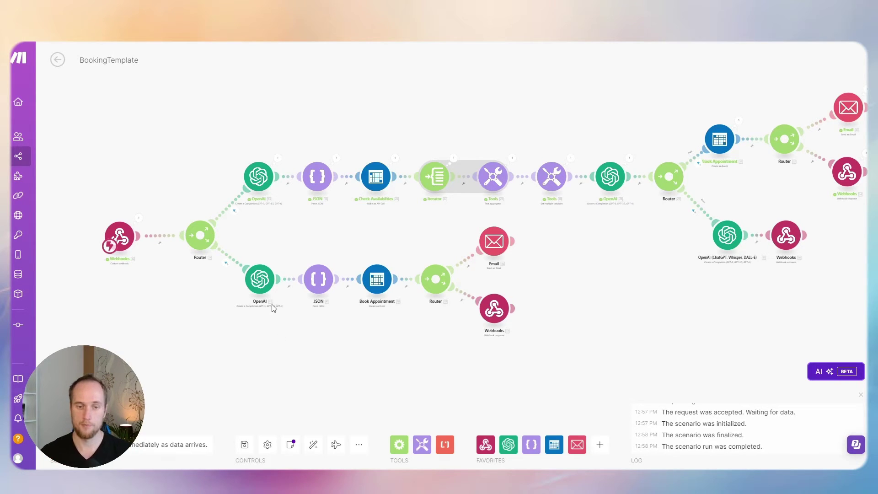
{"action": "scroll", "coordinate": [366, 239], "scroll_direction": "up", "scroll_amount": 3}
{"action": "left_click_drag", "start_coordinate": [377, 170], "coordinate": [379, 157]}
{"action": "left_click_drag", "start_coordinate": [668, 232], "coordinate": [603, 242]}
{"action": "left_click_drag", "start_coordinate": [765, 135], "coordinate": [755, 121]}
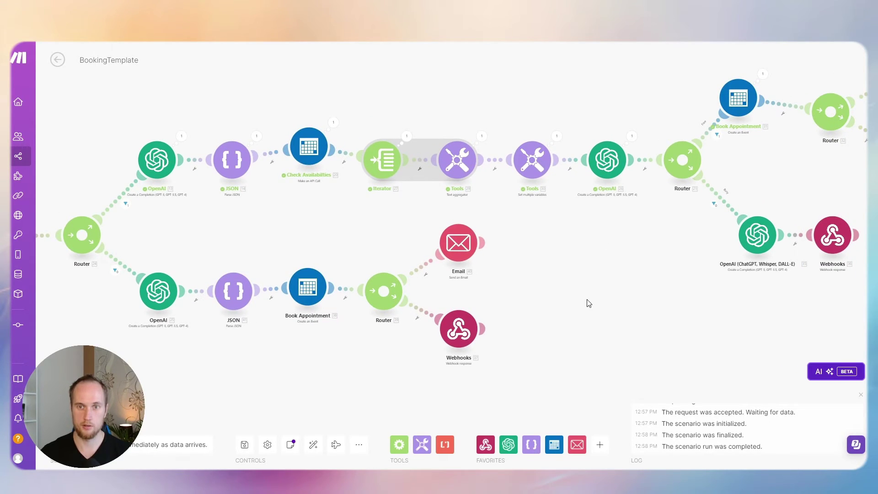
{"action": "left_click_drag", "start_coordinate": [327, 230], "coordinate": [434, 240]}
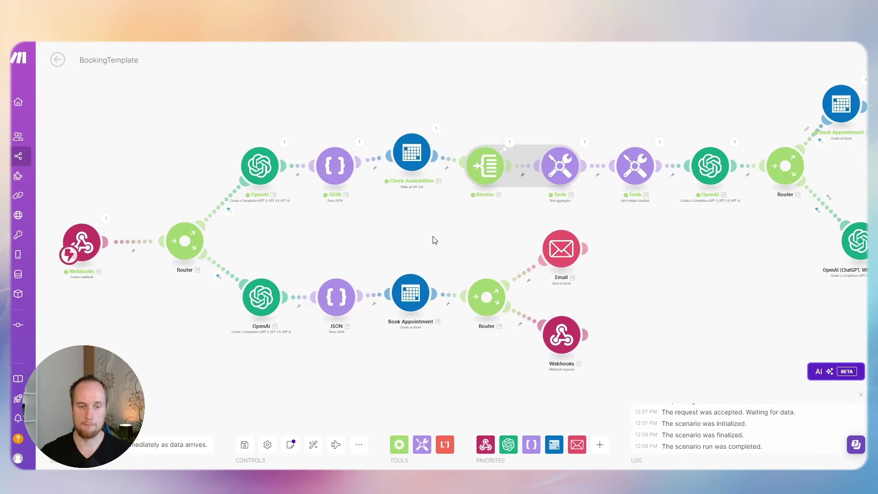
{"action": "left_click_drag", "start_coordinate": [462, 229], "coordinate": [354, 236]}
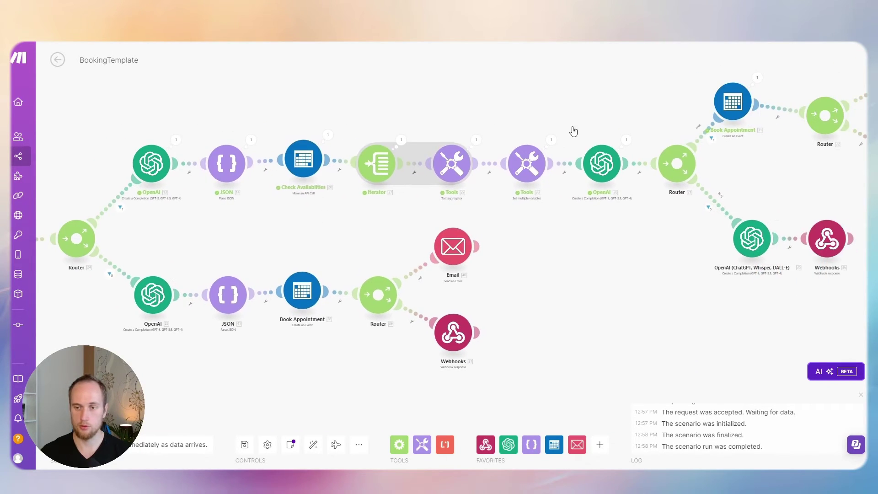
Open the upper branch's first OpenAI module, review its system prompt, JSON output example and user message, and close it.
{"action": "left_click_drag", "start_coordinate": [296, 181], "coordinate": [443, 215]}
{"action": "left_click", "coordinate": [298, 198]}
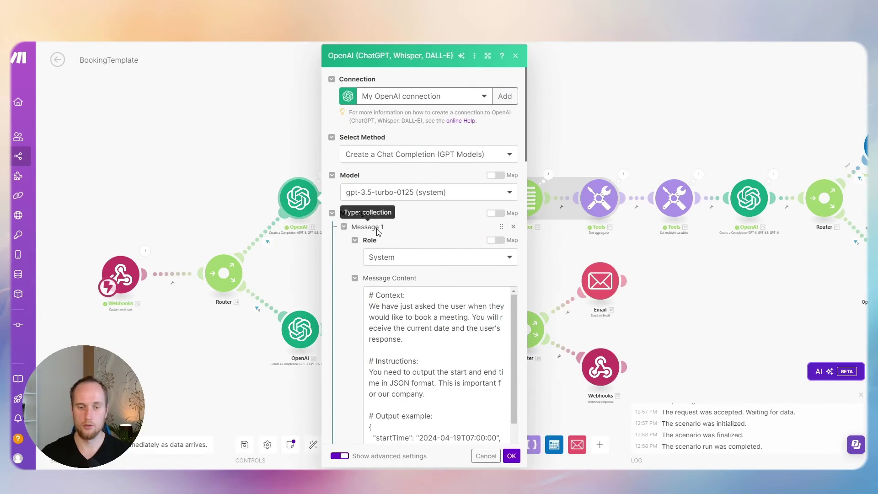
{"action": "scroll", "coordinate": [435, 353], "scroll_direction": "down", "scroll_amount": 10}
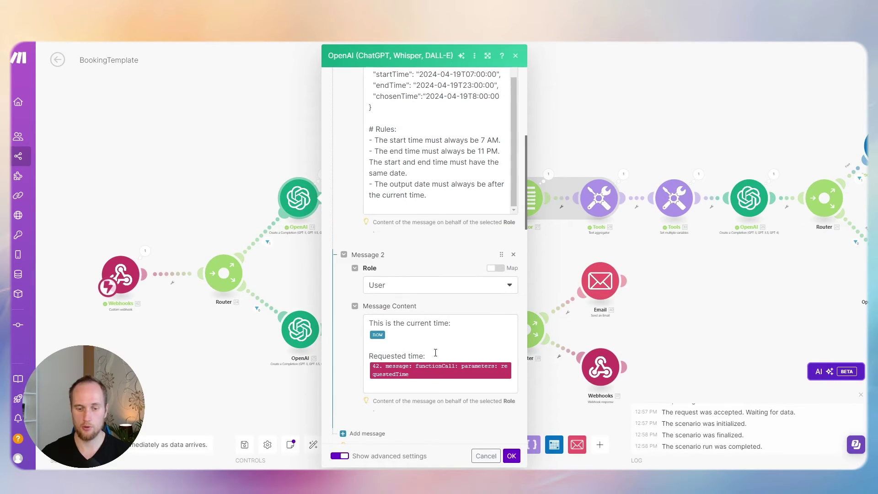
{"action": "left_click", "coordinate": [391, 333]}
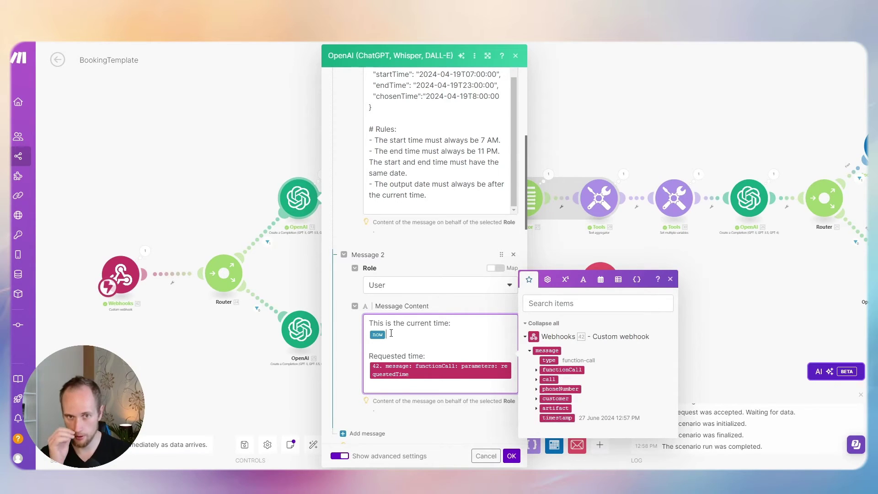
{"action": "scroll", "coordinate": [417, 251], "scroll_direction": "up", "scroll_amount": 2}
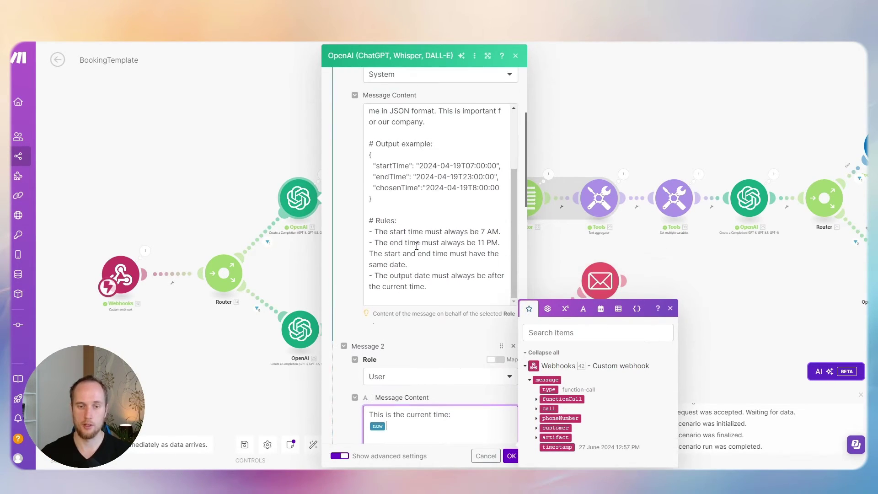
{"action": "left_click_drag", "start_coordinate": [375, 144], "coordinate": [402, 197]}
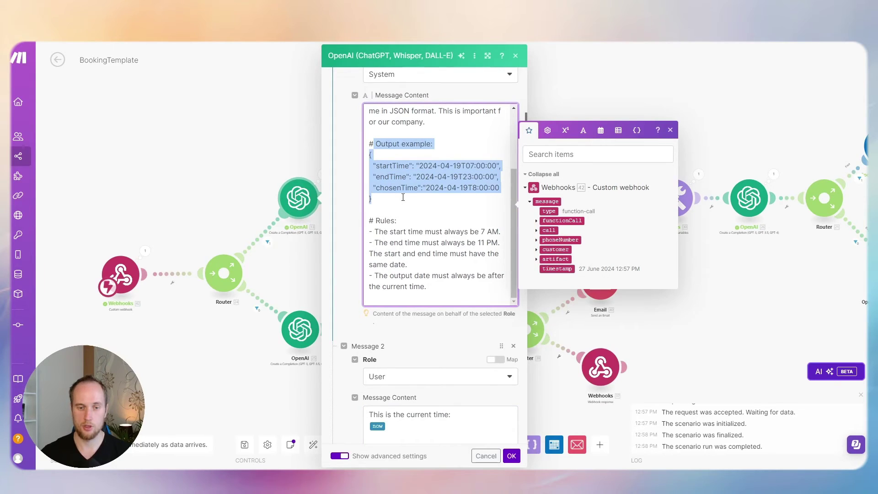
{"action": "left_click", "coordinate": [427, 199]}
{"action": "left_click", "coordinate": [278, 133]}
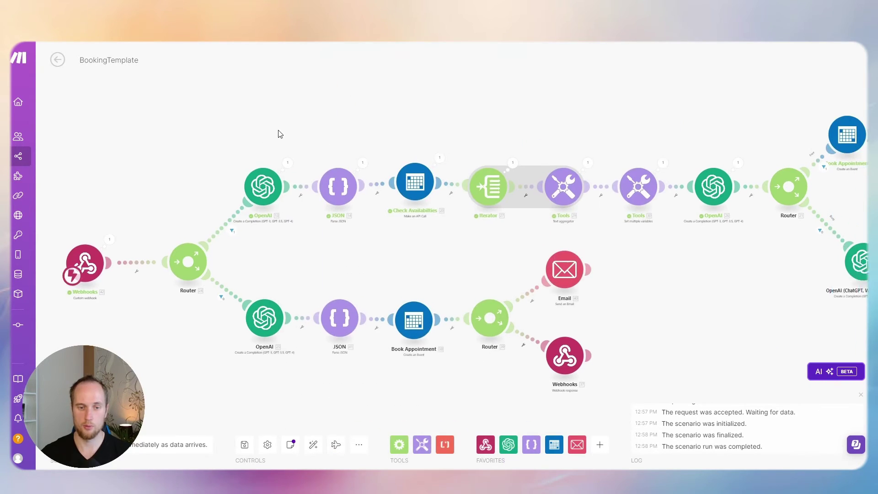
Inspect the upper branch's JSON module and its run output, and close them.
{"action": "left_click", "coordinate": [298, 180]}
{"action": "left_click", "coordinate": [281, 135]}
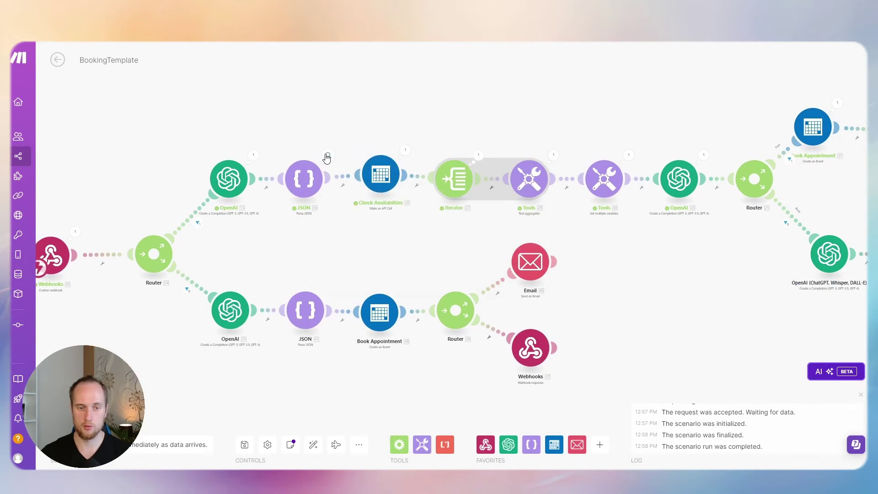
{"action": "left_click", "coordinate": [327, 157]}
{"action": "left_click_drag", "start_coordinate": [407, 202], "coordinate": [464, 226]}
{"action": "left_click", "coordinate": [320, 238]}
{"action": "scroll", "coordinate": [329, 242], "scroll_direction": "right", "scroll_amount": 5}
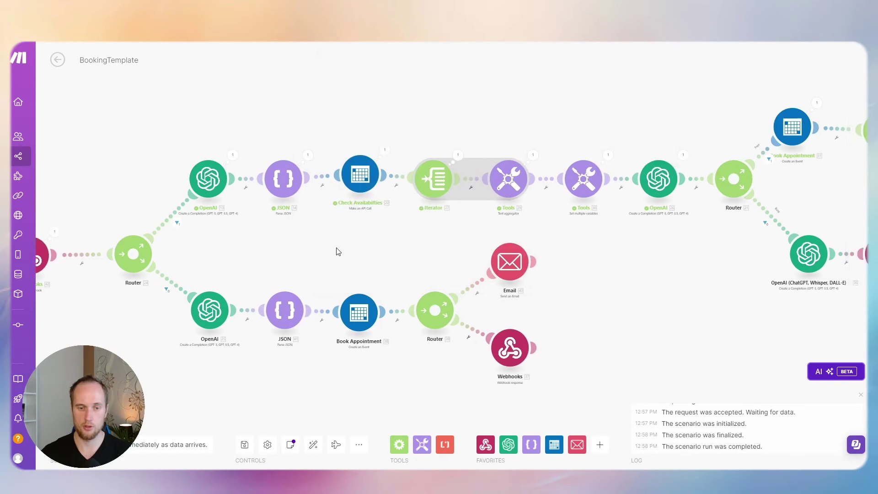
Open the BookingTemplate's Check Availabilities module, examine the startTime and endTime mappings in its query string, and close it.
{"action": "left_click", "coordinate": [277, 177]}
{"action": "scroll", "coordinate": [417, 242], "scroll_direction": "down", "scroll_amount": 8}
{"action": "scroll", "coordinate": [405, 260], "scroll_direction": "down", "scroll_amount": 2}
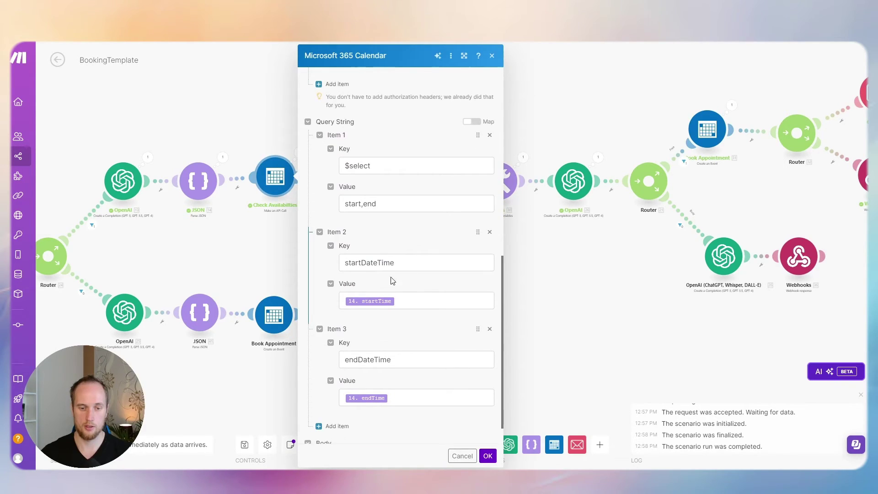
{"action": "left_click", "coordinate": [405, 304]}
{"action": "left_click", "coordinate": [411, 398]}
{"action": "left_click", "coordinate": [289, 256]}
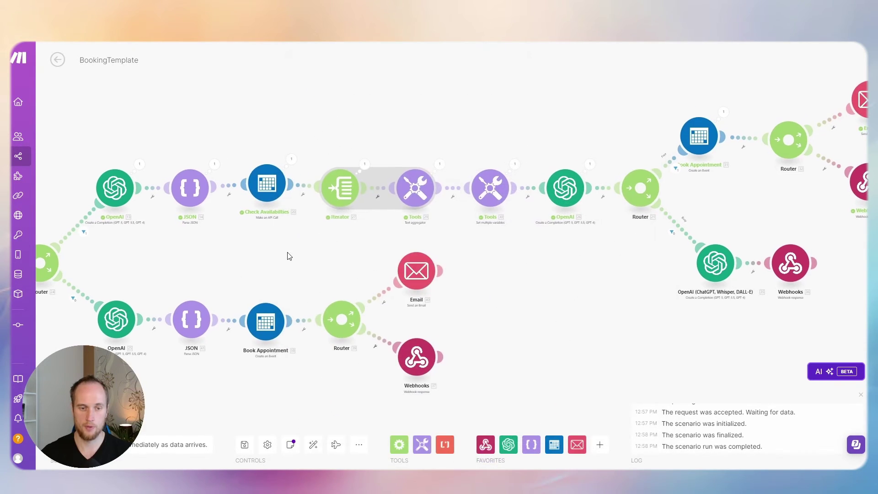
Open the Iterator module, examine the Check Availabilities value array mapped in it, and close it without changes.
{"action": "left_click", "coordinate": [267, 183]}
{"action": "left_click", "coordinate": [340, 187]}
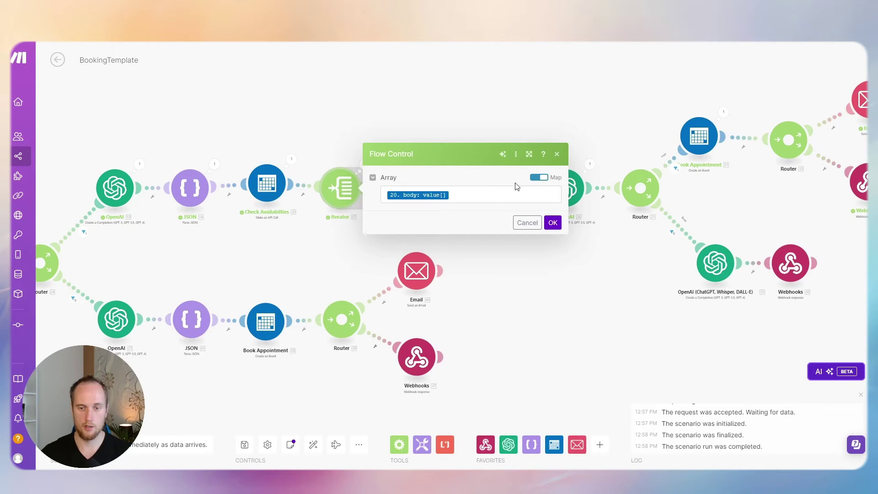
{"action": "left_click", "coordinate": [453, 194]}
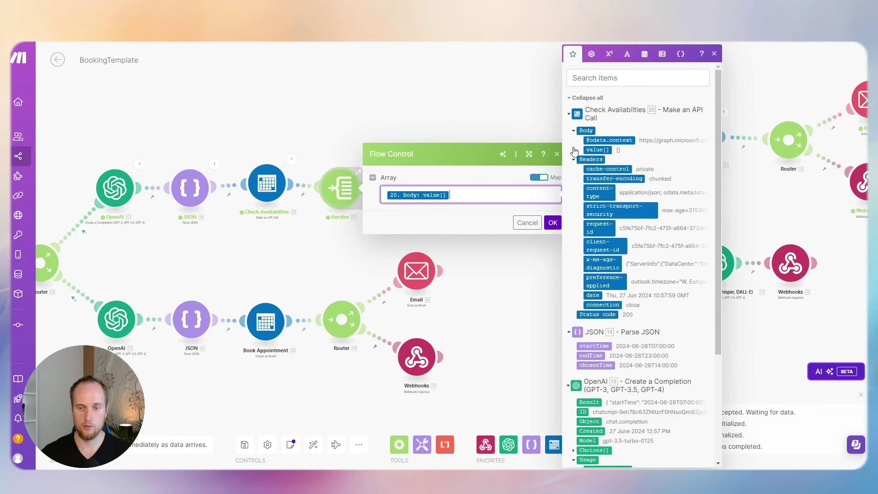
{"action": "left_click", "coordinate": [527, 222]}
Open the Text aggregator, review its text template with bundle position and formatted start and end times, and close it.
{"action": "left_click", "coordinate": [406, 183]}
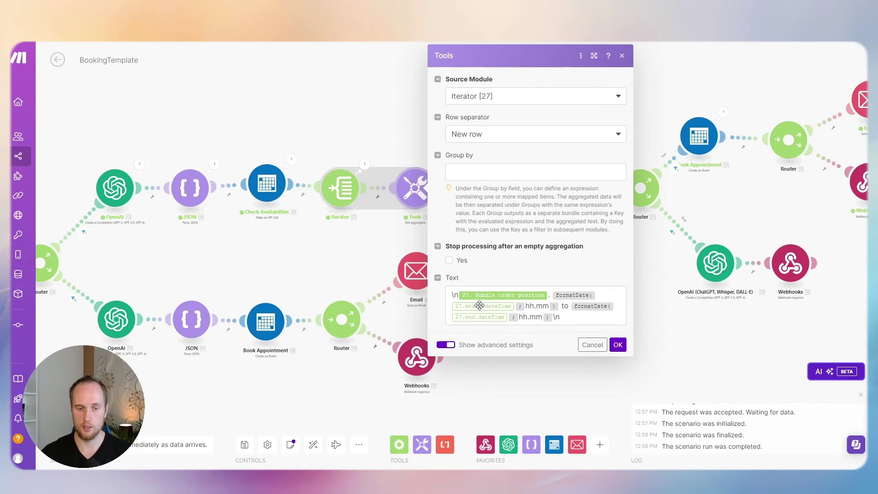
{"action": "left_click", "coordinate": [516, 305]}
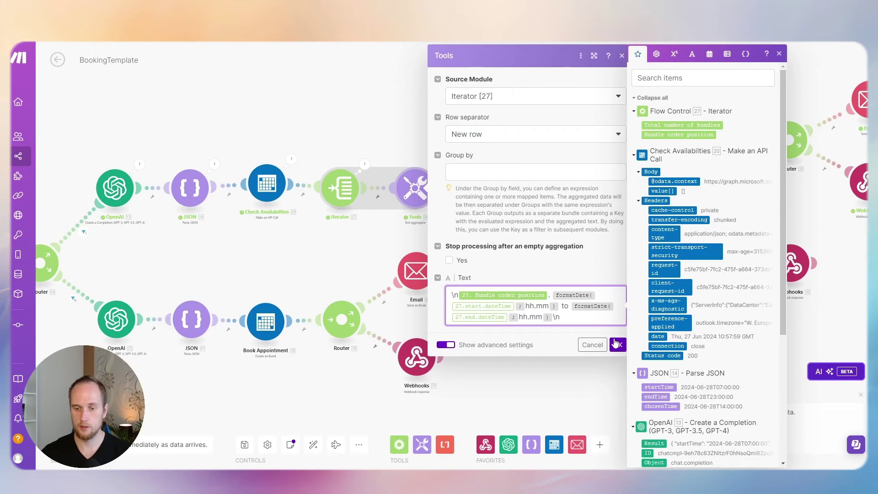
{"action": "left_click", "coordinate": [617, 345]}
Inspect the Text aggregator's run output for the aggregated busy slots, and reopen its settings for comparison.
{"action": "left_click", "coordinate": [441, 165]}
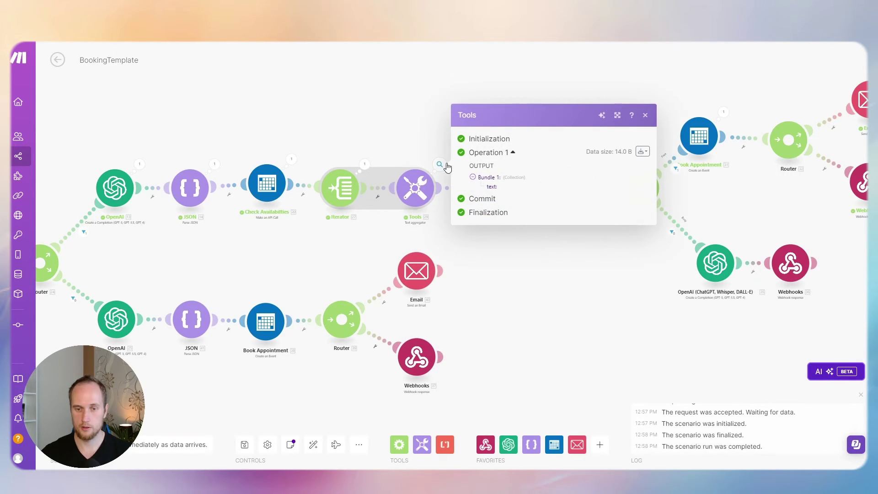
{"action": "left_click", "coordinate": [378, 244]}
{"action": "left_click", "coordinate": [441, 165]}
{"action": "left_click", "coordinate": [355, 238]}
{"action": "left_click", "coordinate": [439, 165]}
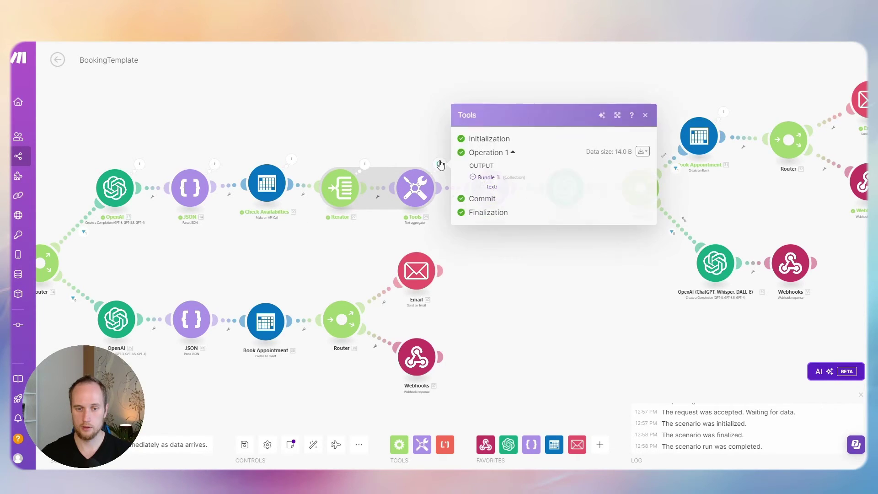
{"action": "left_click", "coordinate": [343, 247]}
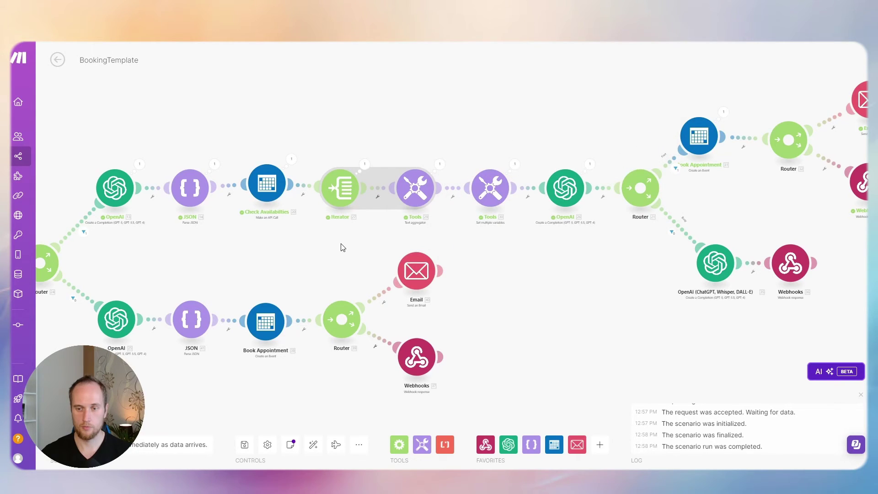
{"action": "left_click", "coordinate": [440, 164]}
{"action": "left_click", "coordinate": [358, 239]}
{"action": "left_click", "coordinate": [414, 183]}
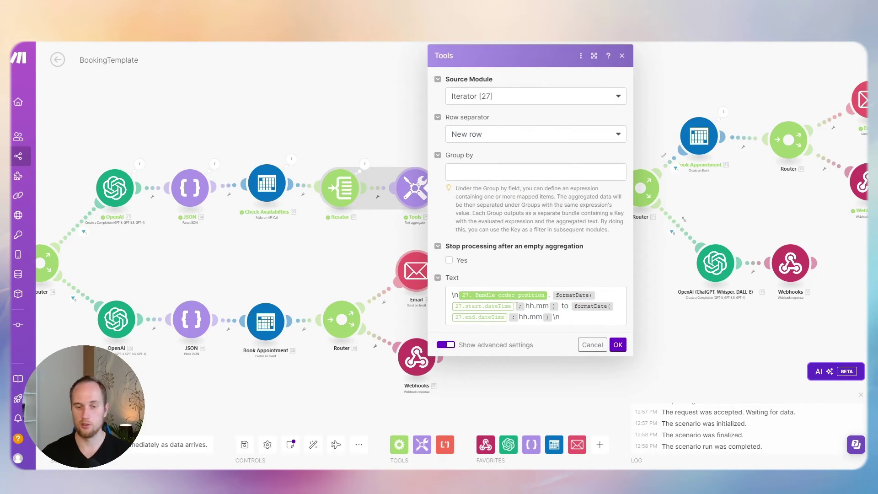
Inspect the Check Availabilities run output, expanding the response body down to its value array, and close it.
{"action": "left_click", "coordinate": [292, 158]}
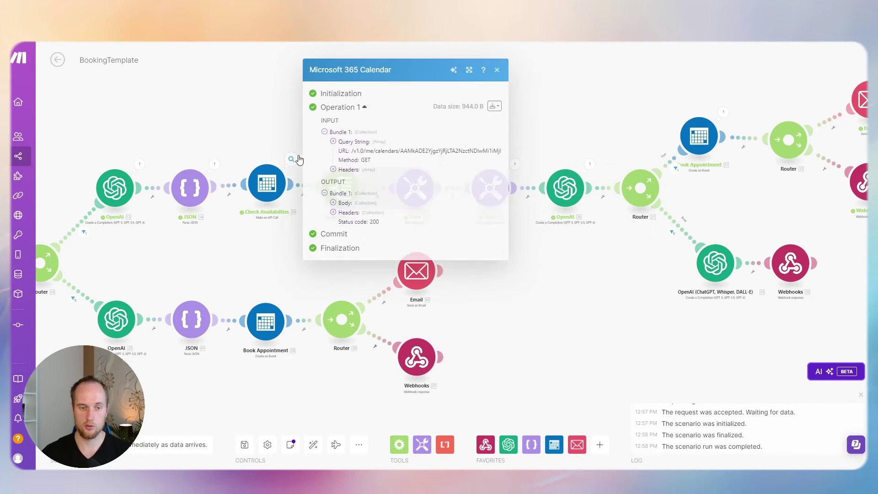
{"action": "left_click", "coordinate": [335, 204]}
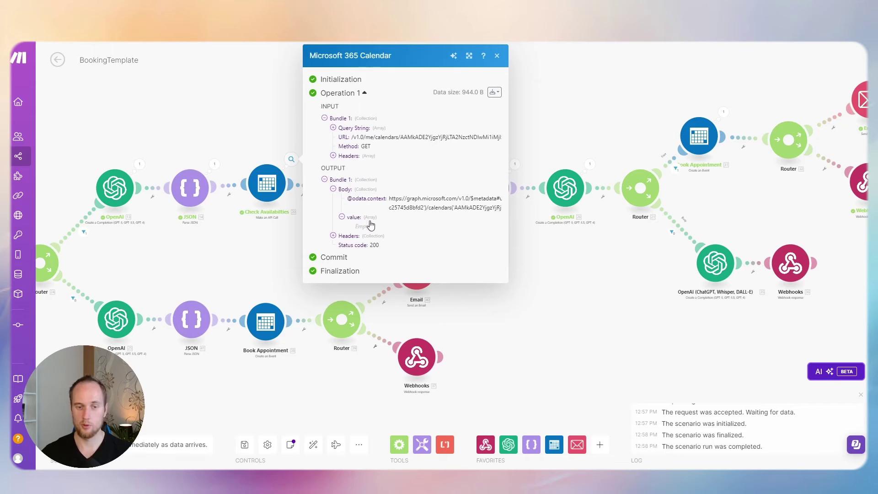
{"action": "left_click", "coordinate": [289, 240]}
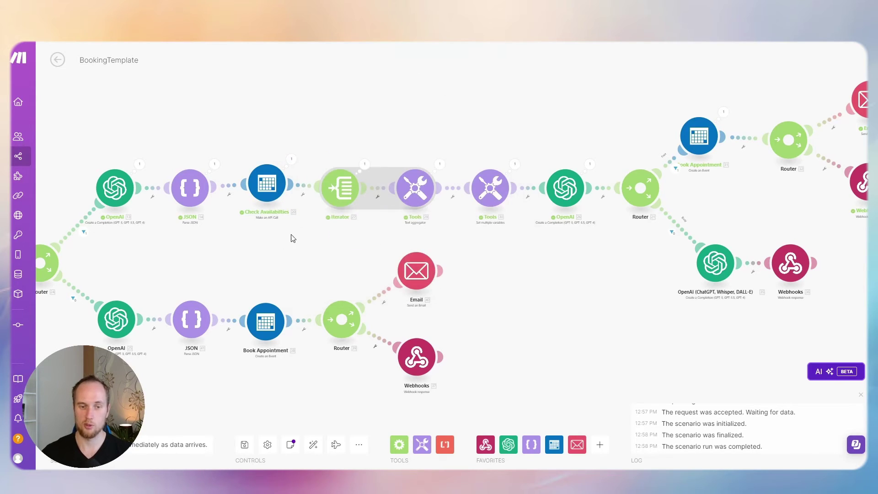
Check the Iterator's run output and recheck the Text aggregator's settings, leaving both closed.
{"action": "left_click", "coordinate": [364, 164]}
{"action": "left_click", "coordinate": [339, 141]}
{"action": "left_click", "coordinate": [420, 183]}
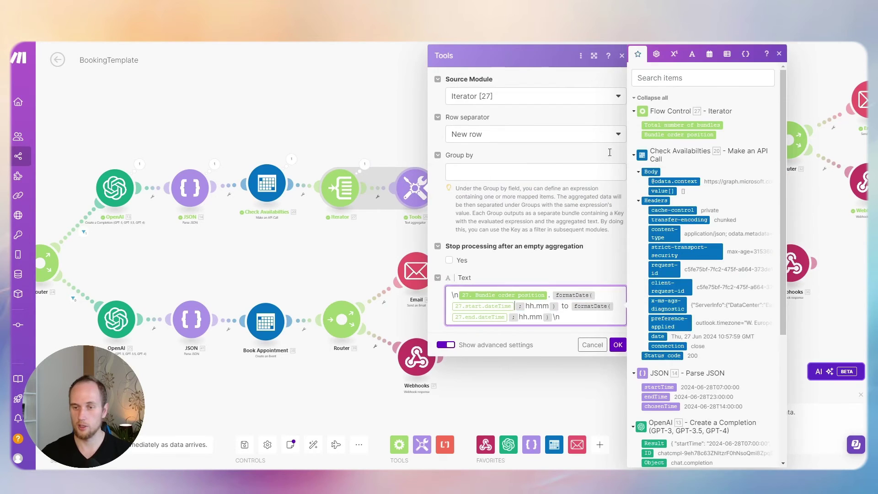
{"action": "left_click", "coordinate": [322, 269]}
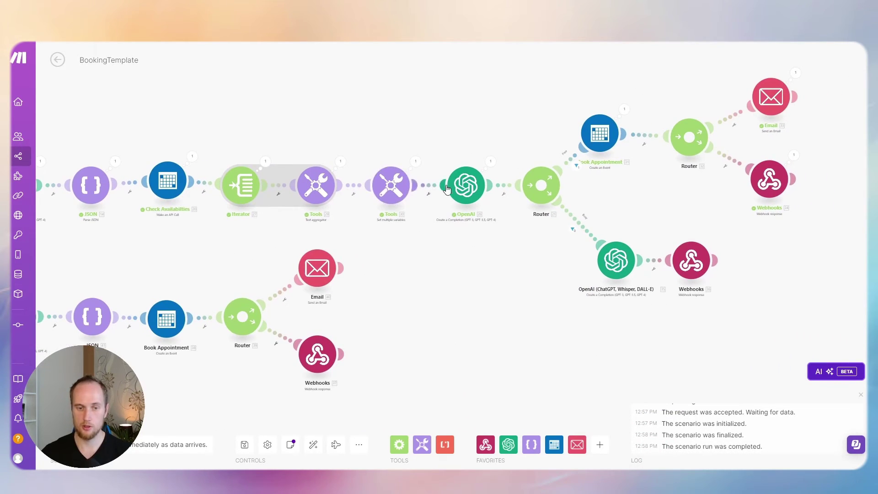
Open the Set multiple variables module, review the wishTime variable and its hh.mm formatDate expression on chosenTime, and close it.
{"action": "left_click", "coordinate": [402, 187]}
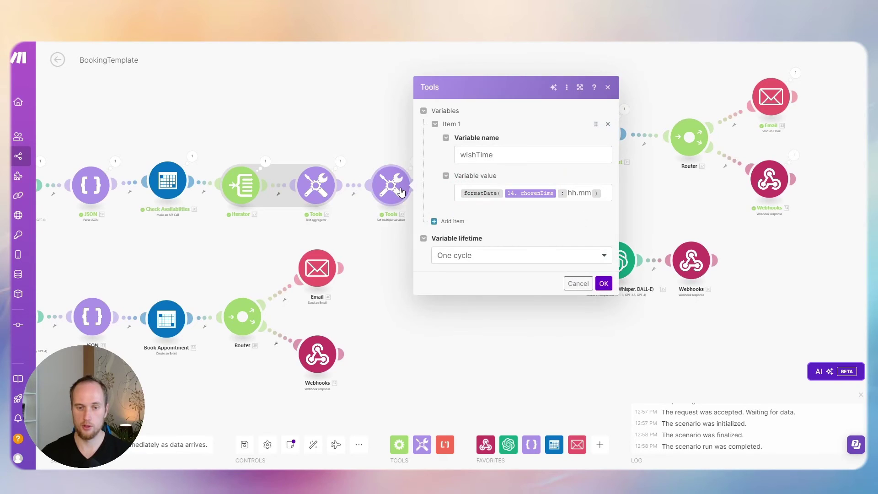
{"action": "left_click", "coordinate": [472, 151]}
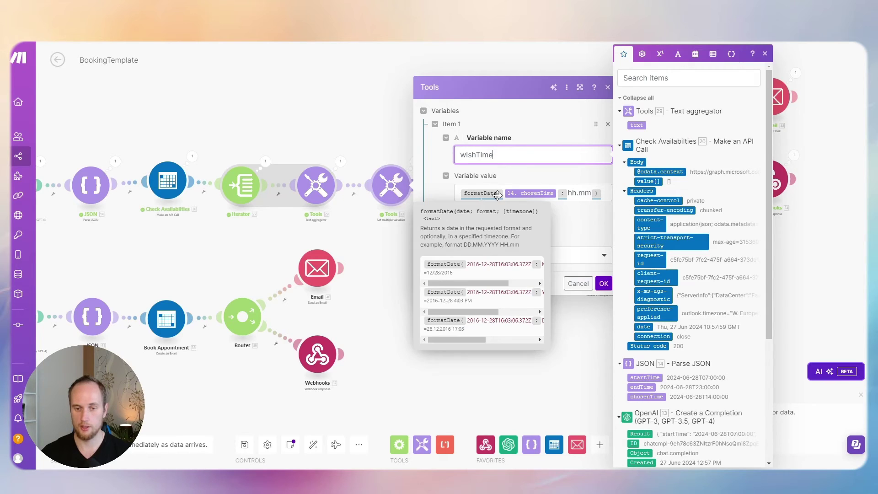
{"action": "left_click_drag", "start_coordinate": [571, 193], "coordinate": [588, 193]}
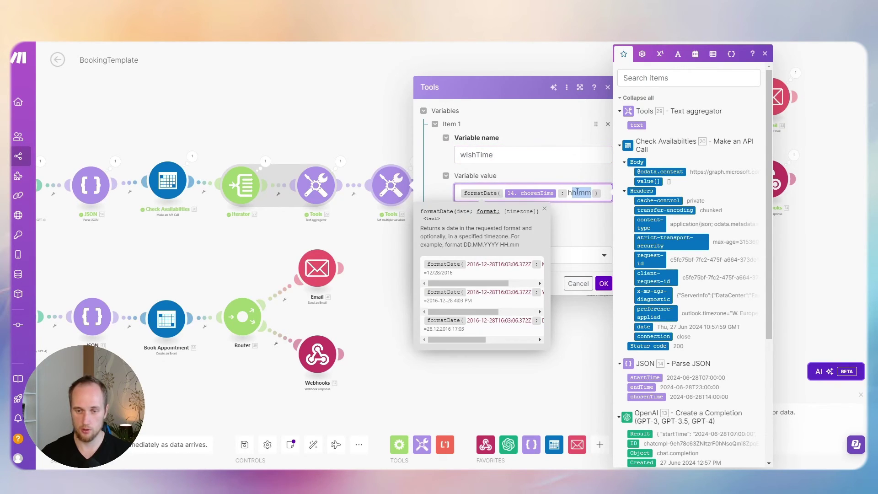
{"action": "left_click", "coordinate": [604, 283]}
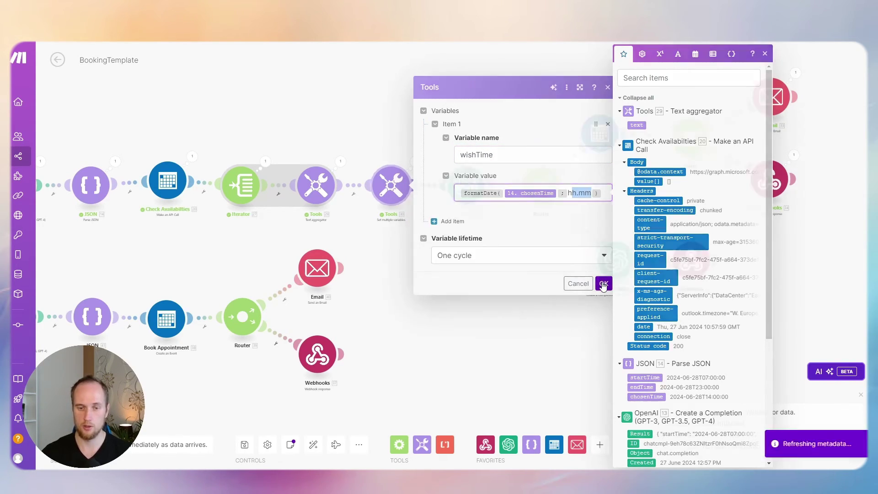
Open the OpenAI module following Set multiple variables and review its system prompt comparing the wish slot with the busy slots.
{"action": "left_click", "coordinate": [435, 186]}
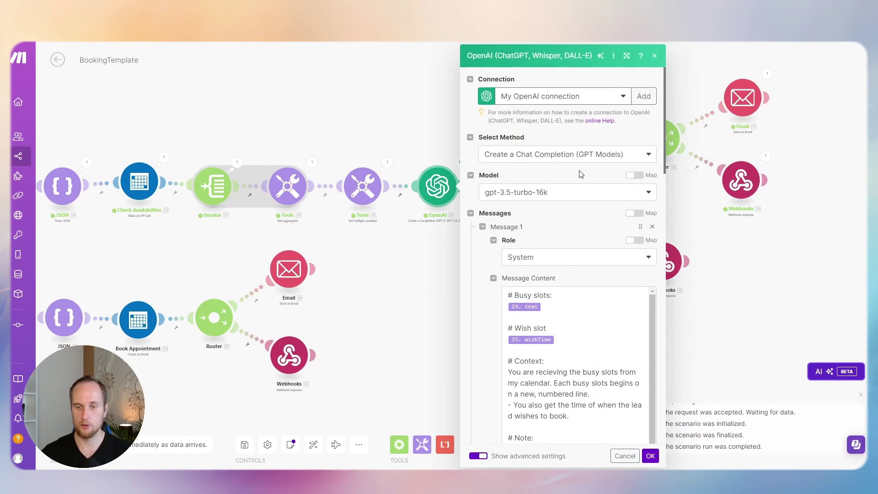
{"action": "scroll", "coordinate": [594, 210], "scroll_direction": "down", "scroll_amount": 3}
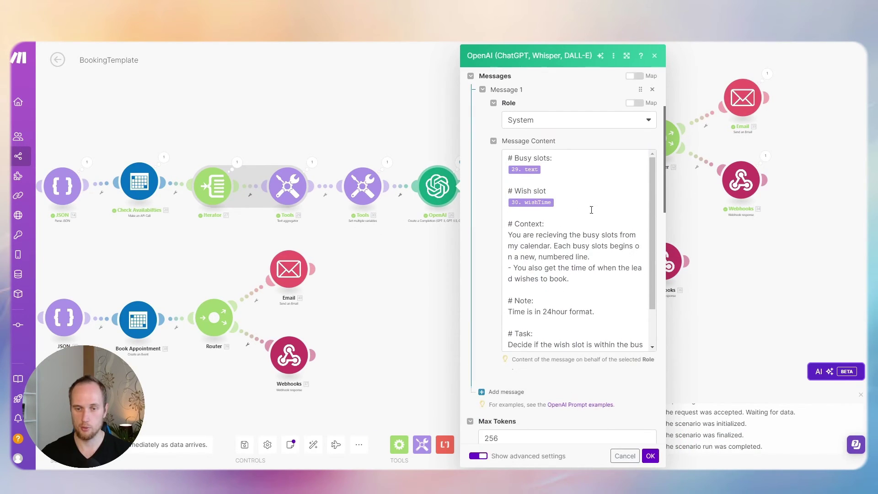
{"action": "scroll", "coordinate": [585, 184], "scroll_direction": "up", "scroll_amount": 1}
{"action": "left_click", "coordinate": [550, 214]}
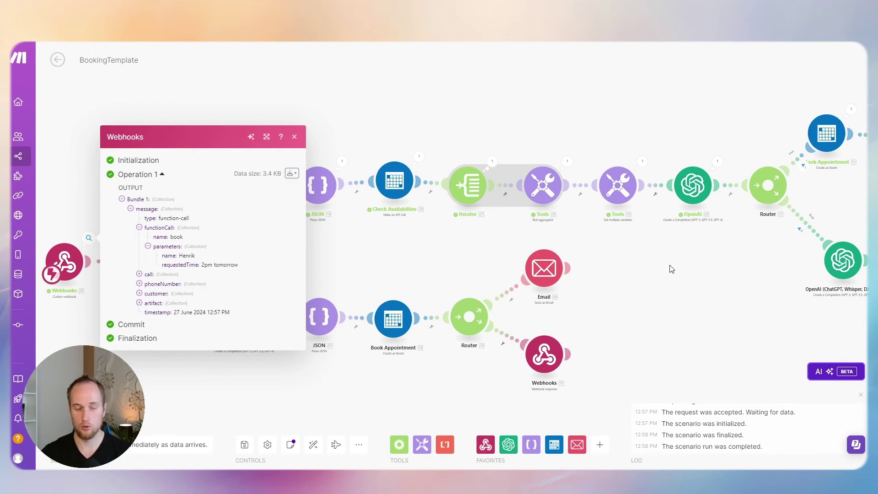
Inspect the run output of the OpenAI module that compares the slots, and close it.
{"action": "left_click_drag", "start_coordinate": [672, 268], "coordinate": [547, 260]}
{"action": "left_click", "coordinate": [593, 153]}
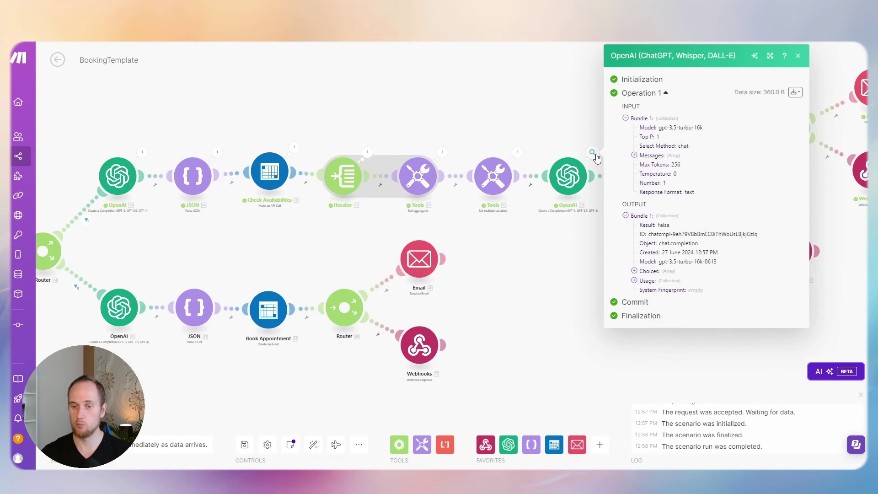
{"action": "left_click_drag", "start_coordinate": [575, 118], "coordinate": [356, 129]}
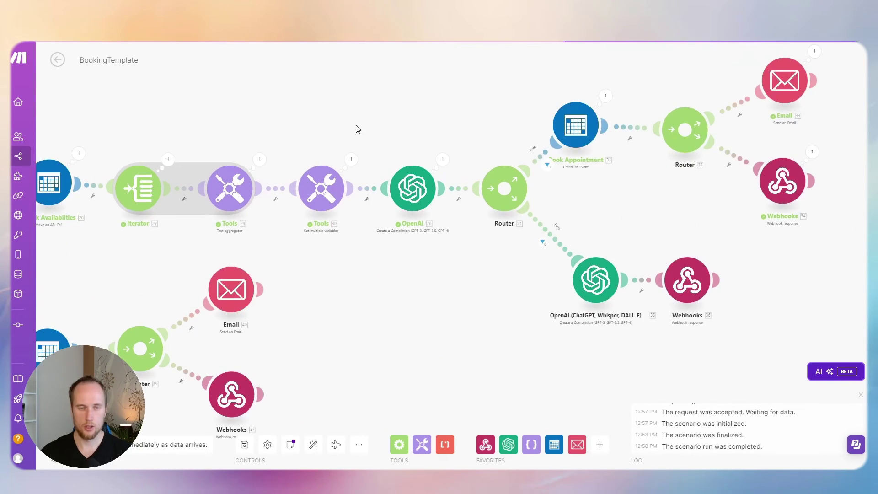
Inspect the wishTime value in the Set multiple variables module's run output, and close it.
{"action": "left_click", "coordinate": [321, 187]}
{"action": "left_click", "coordinate": [290, 133]}
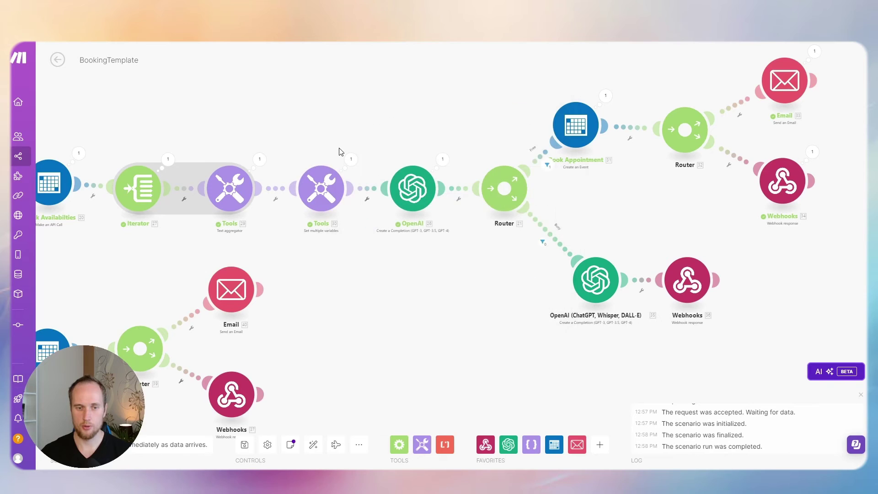
{"action": "left_click", "coordinate": [442, 169]}
{"action": "left_click", "coordinate": [431, 172]}
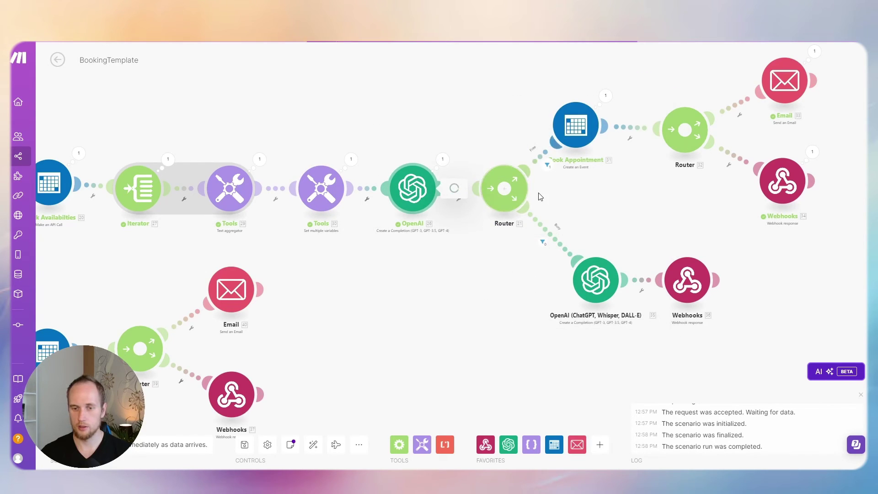
{"action": "left_click", "coordinate": [350, 159]}
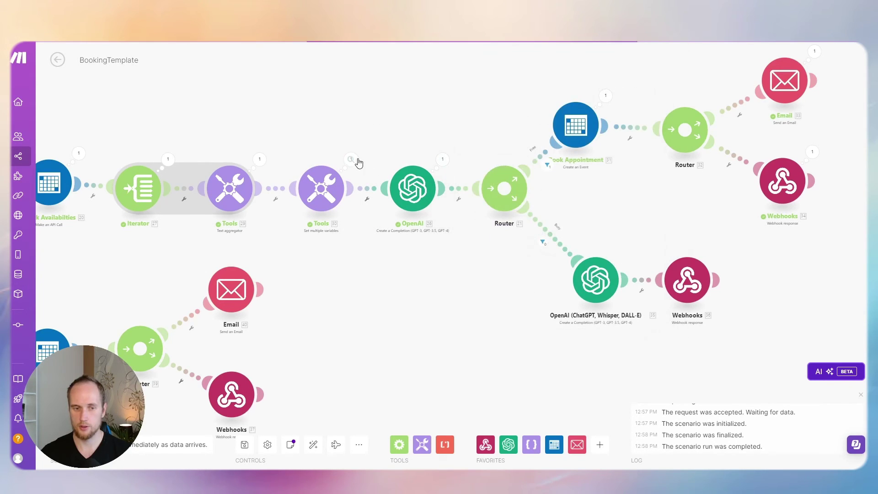
{"action": "left_click_drag", "start_coordinate": [430, 202], "coordinate": [440, 203]}
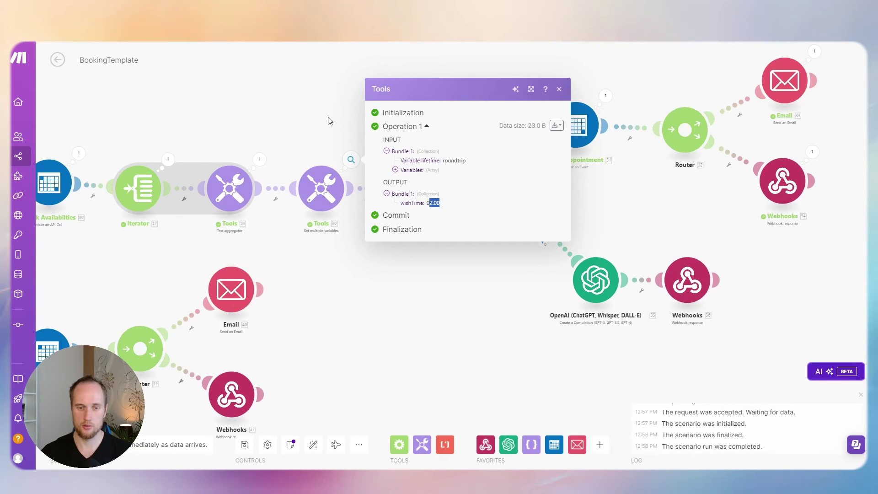
{"action": "left_click", "coordinate": [332, 120]}
Open the slot-comparing OpenAI module and clear the time format line under "# Note:" in its system prompt, leaving an empty line.
{"action": "left_click", "coordinate": [412, 188]}
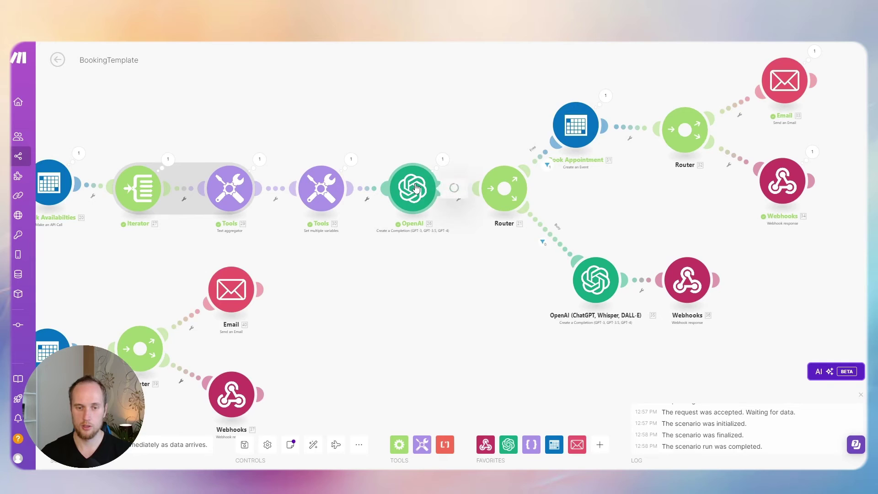
{"action": "scroll", "coordinate": [574, 246], "scroll_direction": "down", "scroll_amount": 3}
{"action": "mouse_move", "coordinate": [575, 311]}
{"action": "left_mouse_down"}
{"action": "mouse_move", "coordinate": [513, 312]}
{"action": "mouse_move", "coordinate": [575, 312]}
{"action": "left_mouse_up"}
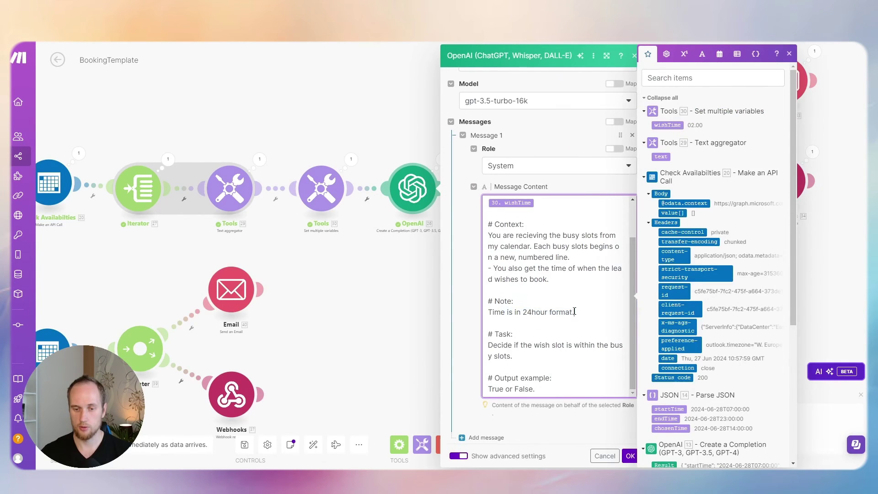
{"action": "scroll", "coordinate": [588, 310], "scroll_direction": "down", "scroll_amount": 2}
{"action": "scroll", "coordinate": [575, 265], "scroll_direction": "up", "scroll_amount": 1}
{"action": "left_click_drag", "start_coordinate": [575, 265], "coordinate": [489, 266]}
{"action": "key", "text": "BackSpace"}
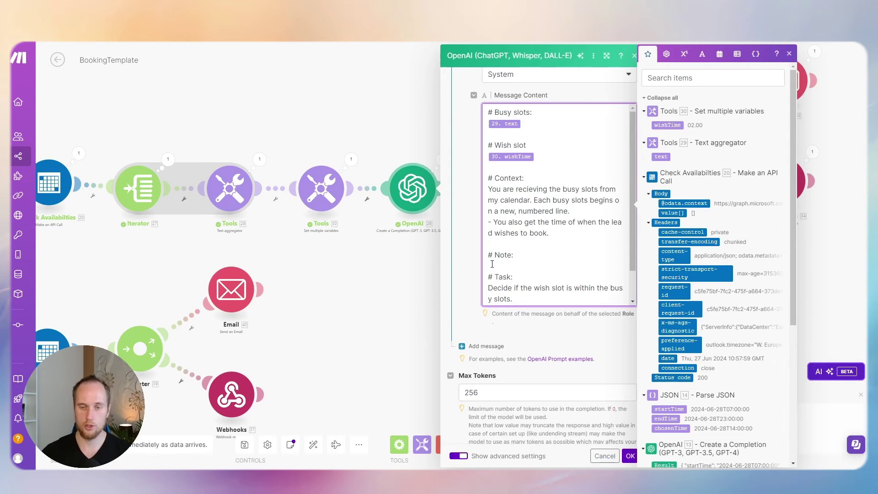
{"action": "key", "text": "Return"}
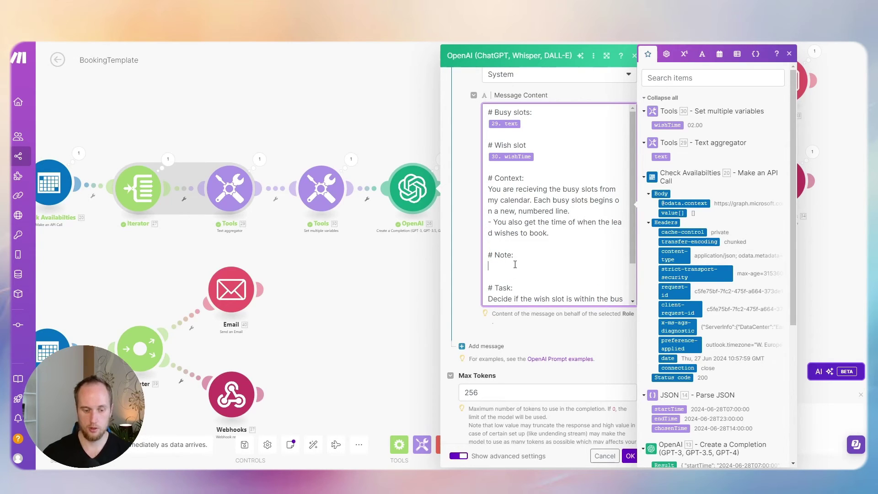
Enter "Busy slots are in 24 hour time." under "# Note:" in the OpenAI module's system prompt.
{"action": "type", "text": "Busy "}
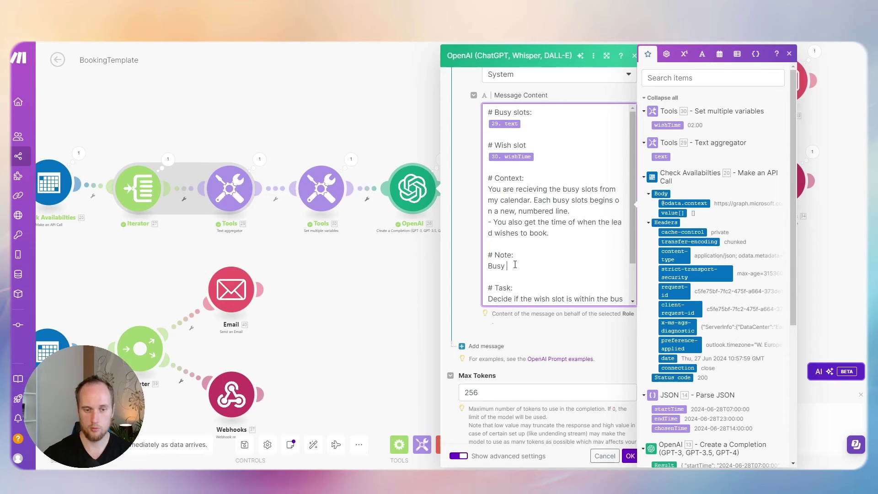
{"action": "type", "text": "slots are in"}
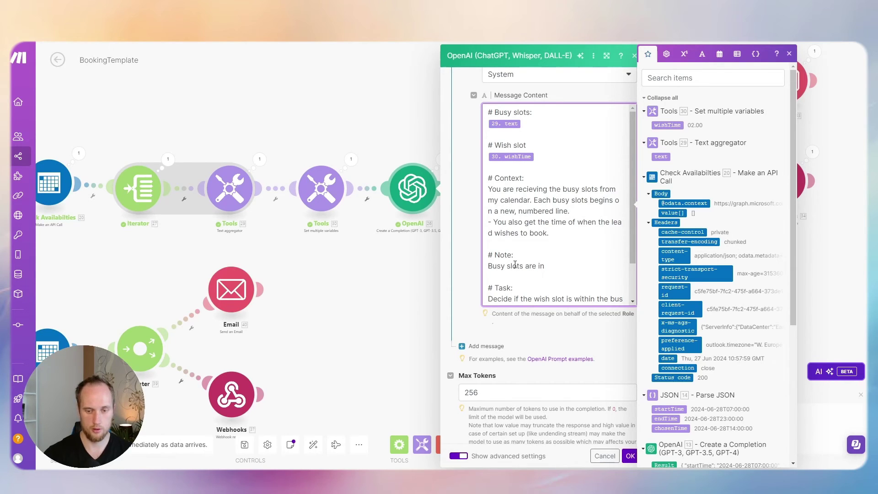
{"action": "type", "text": " 24 hours time"}
{"action": "key", "text": "BackSpace"}
{"action": "key", "text": "BackSpace"}
{"action": "key", "text": "BackSpace"}
{"action": "type", "text": "time."}
Add a second note line to the prompt reading "The wish slot is in 12 hour time, i.e. pm and am.".
{"action": "key", "text": "Return"}
{"action": "type", "text": "The "}
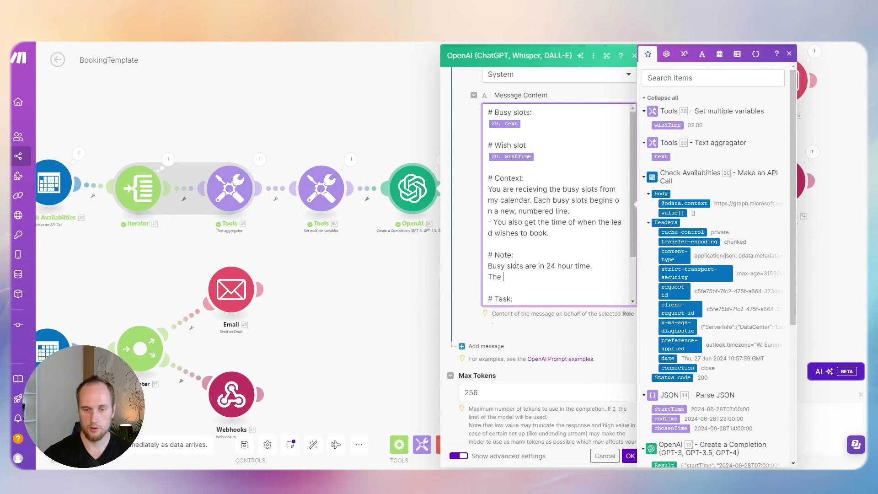
{"action": "type", "text": "wish slot is in 12 hou"}
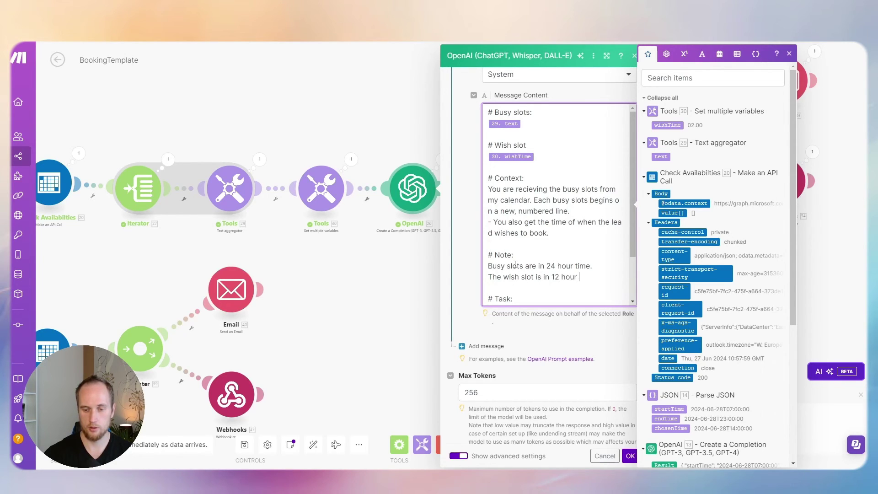
{"action": "type", "text": "r time, i.e. pm and am."}
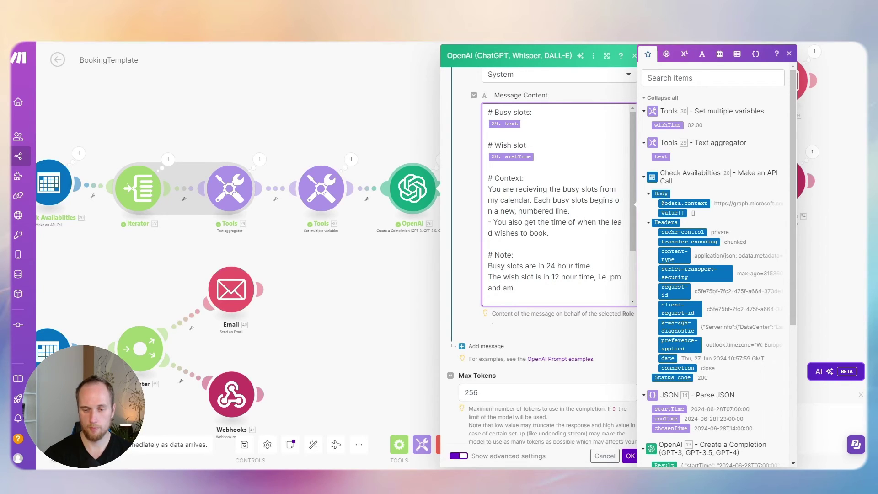
Append the sentence "We only work between 8am and 5pm." to the wish slot note in the prompt.
{"action": "type", "text": " We "}
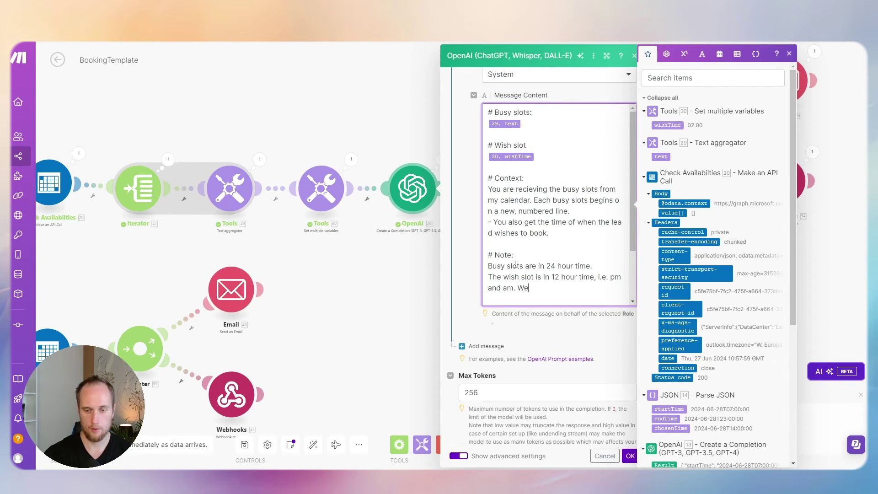
{"action": "type", "text": "a"}
{"action": "key", "text": "BackSpace"}
{"action": "type", "text": "only worked"}
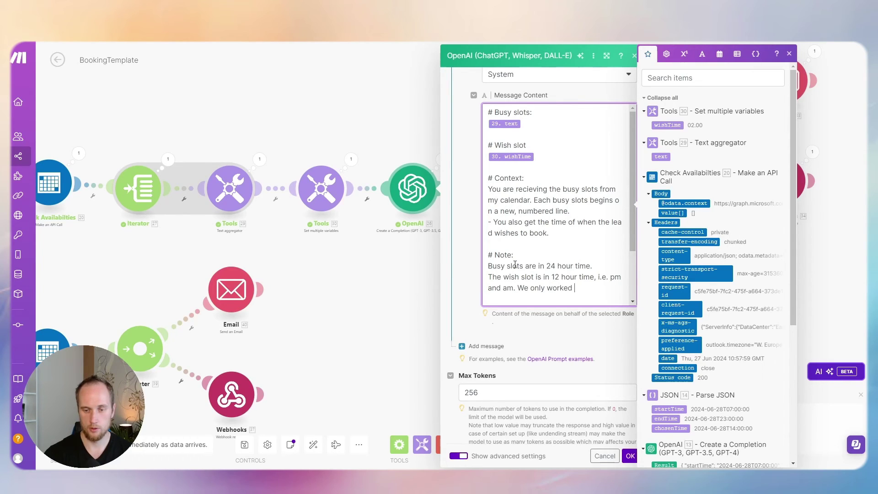
{"action": "key", "text": "BackSpace"}
{"action": "key", "text": "BackSpace"}
{"action": "type", "text": "betwee"}
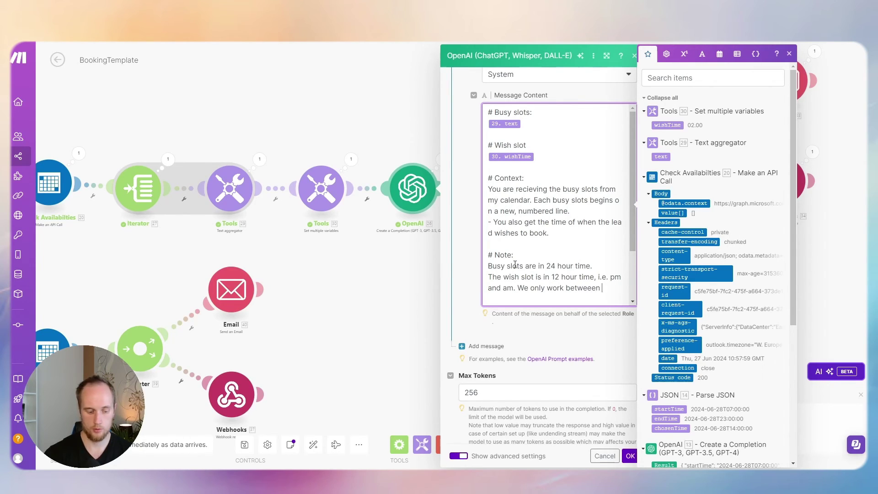
{"action": "type", "text": "n 8am and 5pm."}
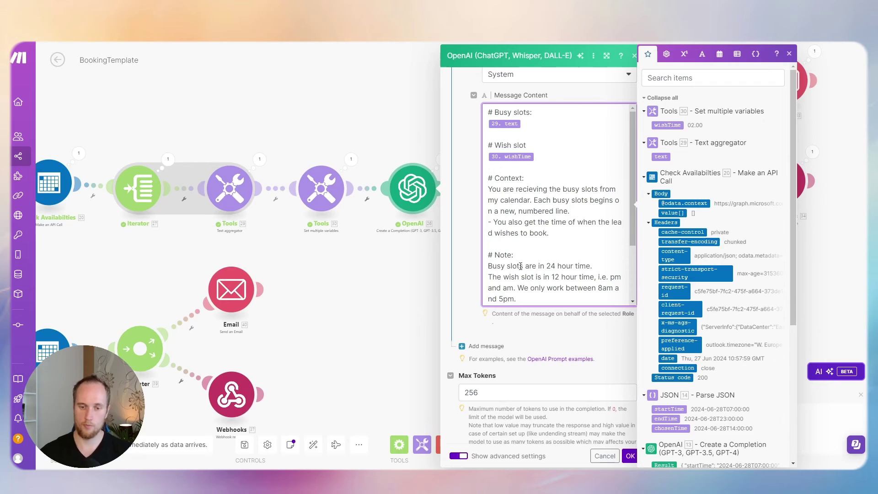
Start both lines under "# Note:" with a "- " bullet and save the OpenAI module.
{"action": "scroll", "coordinate": [520, 266], "scroll_direction": "down", "scroll_amount": 1}
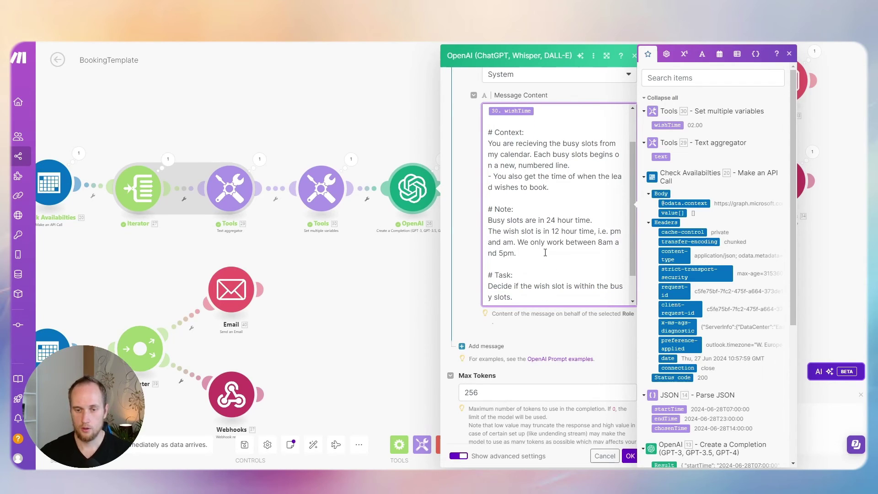
{"action": "triple_click", "coordinate": [533, 254]}
{"action": "left_click", "coordinate": [488, 231]}
{"action": "type", "text": "-"}
{"action": "left_click", "coordinate": [488, 220]}
{"action": "type", "text": "-"}
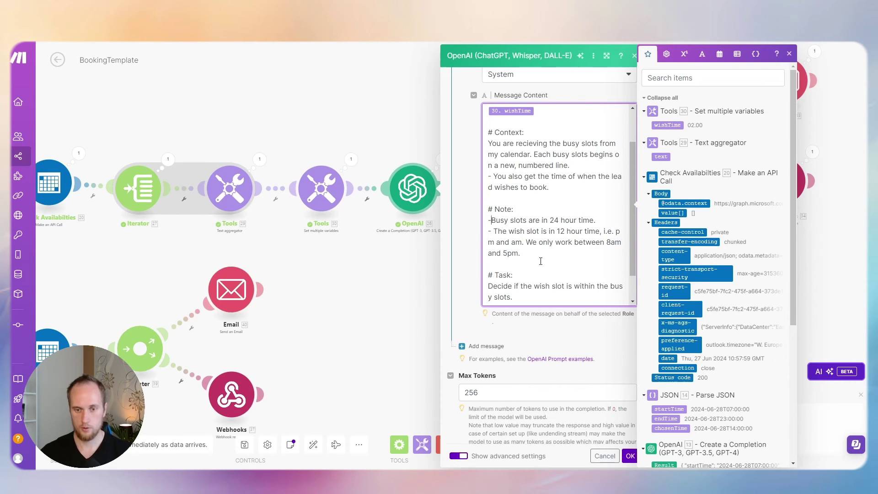
{"action": "left_click", "coordinate": [627, 456]}
Look over the router that follows the slot-comparing OpenAI module and its route to Book Appointment.
{"action": "scroll", "coordinate": [422, 291], "scroll_direction": "left", "scroll_amount": 2}
{"action": "left_click", "coordinate": [408, 170]}
{"action": "left_click", "coordinate": [410, 294]}
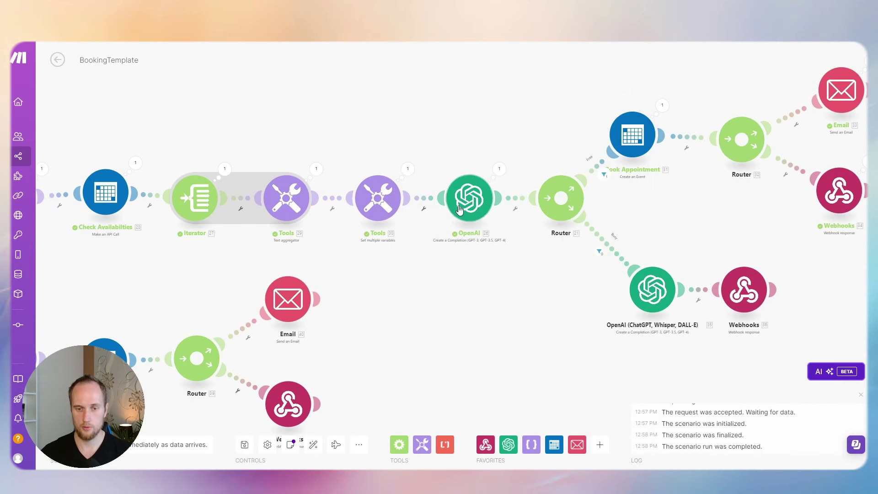
{"action": "right_click", "coordinate": [471, 197]}
{"action": "left_click_drag", "start_coordinate": [521, 122], "coordinate": [405, 137]}
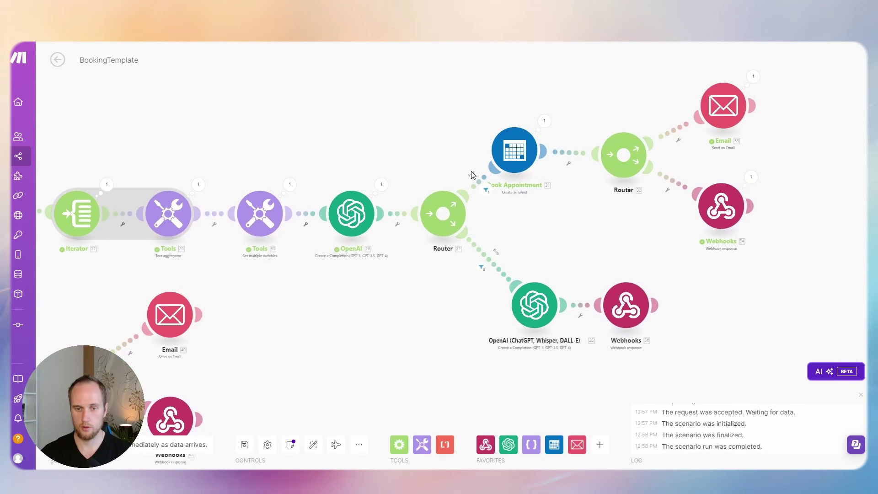
{"action": "left_click", "coordinate": [486, 189]}
{"action": "left_click", "coordinate": [417, 159]}
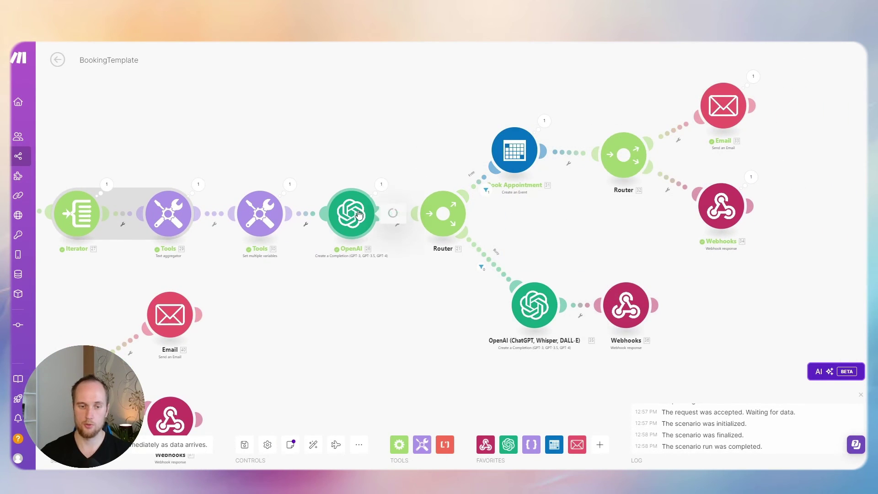
Review the slot-comparing OpenAI module's system prompt from the busy slots to its output example, and close the module.
{"action": "left_click", "coordinate": [521, 297]}
{"action": "scroll", "coordinate": [494, 295], "scroll_direction": "down", "scroll_amount": 3}
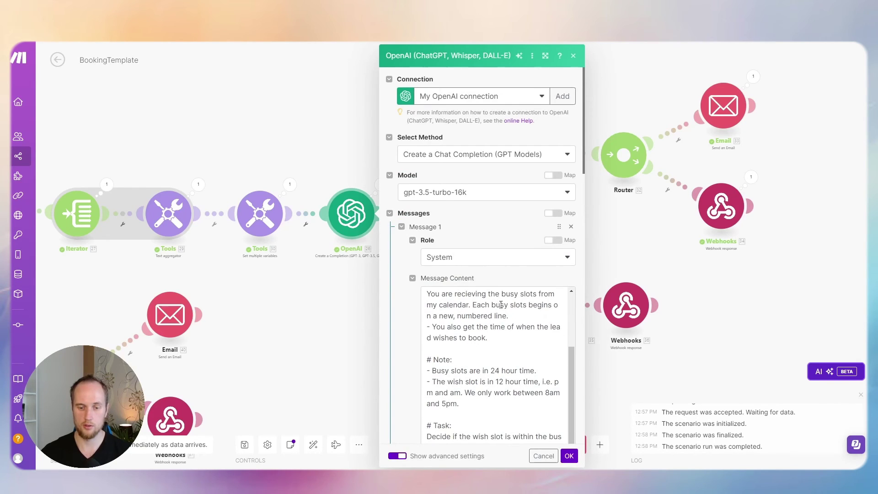
{"action": "scroll", "coordinate": [506, 328], "scroll_direction": "down", "scroll_amount": 3}
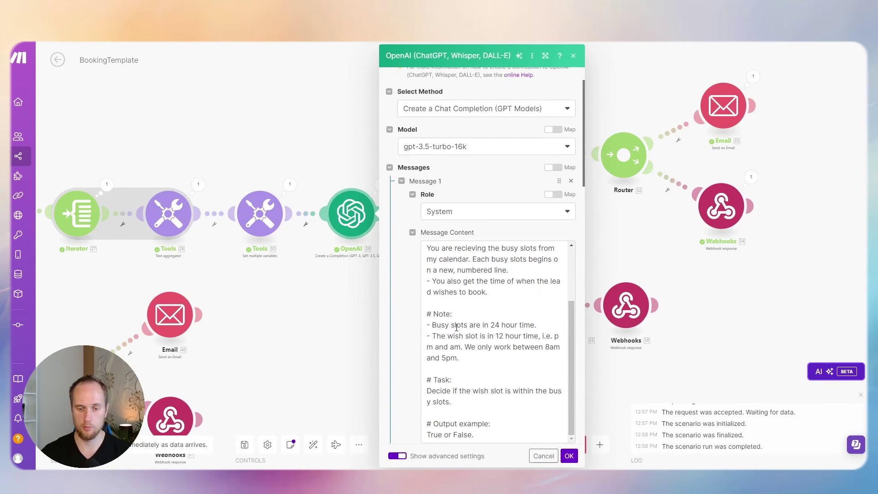
{"action": "scroll", "coordinate": [491, 326], "scroll_direction": "up", "scroll_amount": 2}
{"action": "left_click", "coordinate": [452, 293]}
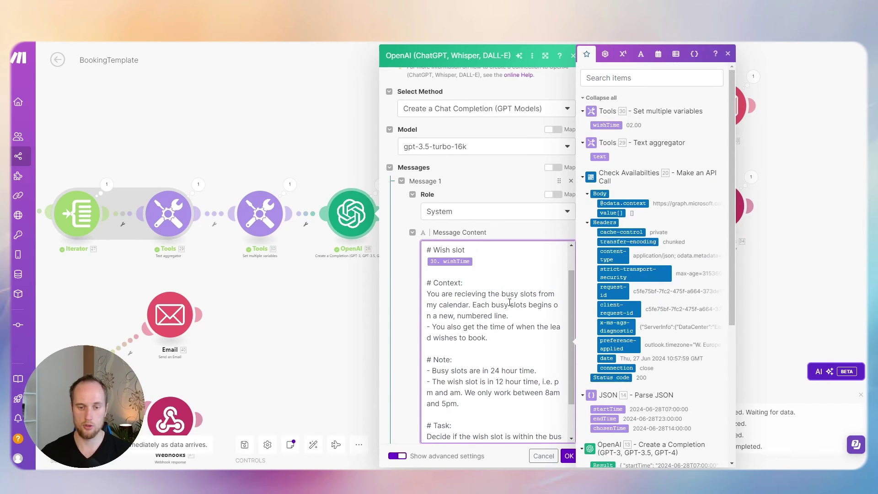
{"action": "left_click", "coordinate": [510, 303]}
{"action": "scroll", "coordinate": [509, 303], "scroll_direction": "up", "scroll_amount": 1}
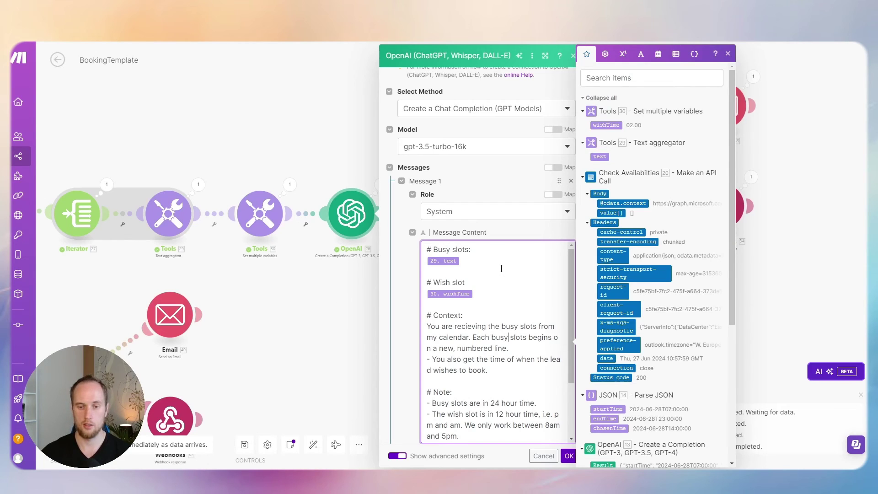
{"action": "scroll", "coordinate": [502, 268], "scroll_direction": "down", "scroll_amount": 3}
{"action": "scroll", "coordinate": [506, 267], "scroll_direction": "down", "scroll_amount": 2}
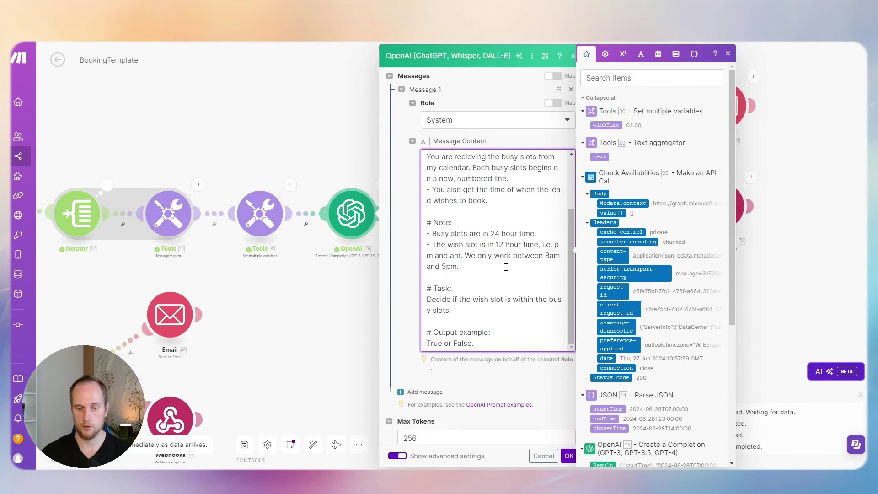
{"action": "double_click", "coordinate": [430, 343]}
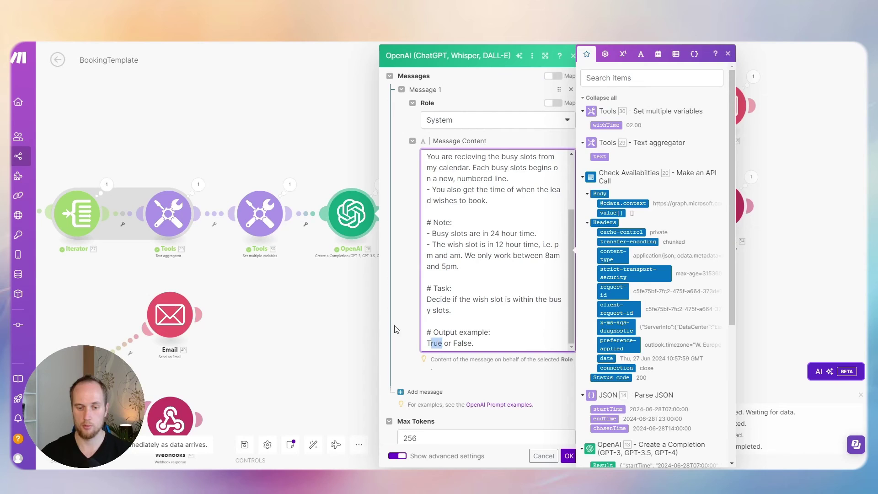
{"action": "key", "text": "Escape"}
Inspect the condition of the Free filter on the route to Book Appointment, and close it.
{"action": "left_click", "coordinate": [471, 187]}
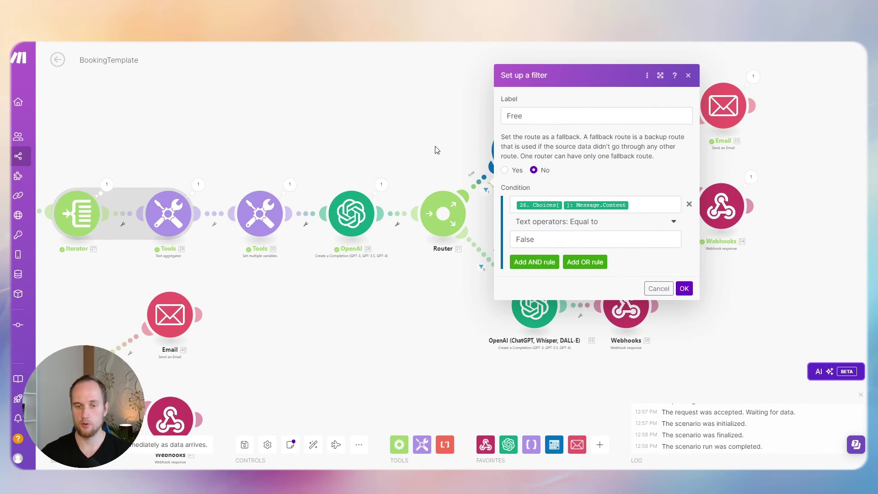
{"action": "left_click", "coordinate": [443, 157]}
{"action": "left_click_drag", "start_coordinate": [442, 157], "coordinate": [280, 179]}
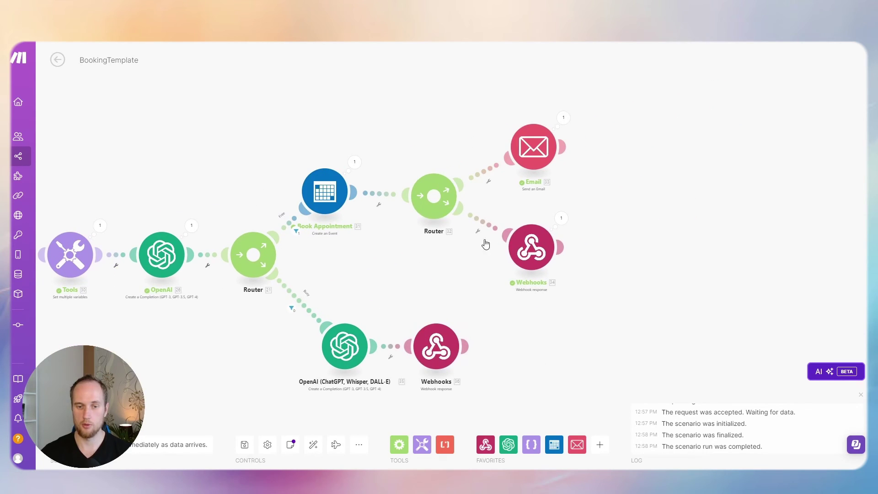
In the Book Appointment module's subject, replace "XYZ" with the webhook's functionCall parameters name variable, and save the module.
{"action": "left_click_drag", "start_coordinate": [393, 266], "coordinate": [507, 235]}
{"action": "left_click", "coordinate": [440, 151]}
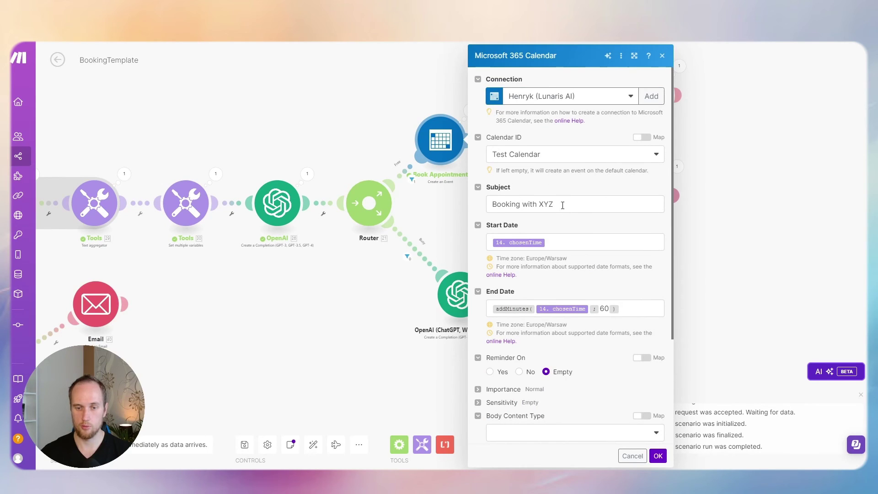
{"action": "left_click_drag", "start_coordinate": [570, 205], "coordinate": [542, 203]}
{"action": "scroll", "coordinate": [729, 267], "scroll_direction": "down", "scroll_amount": 8}
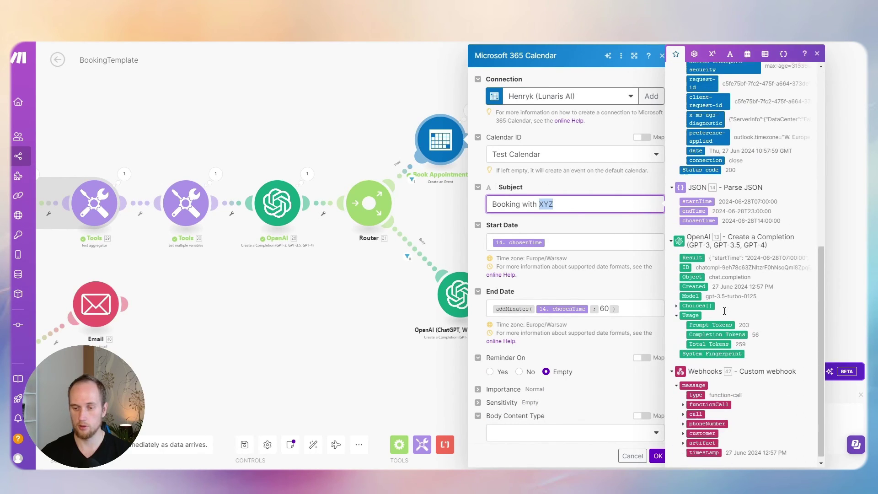
{"action": "left_click", "coordinate": [684, 400]}
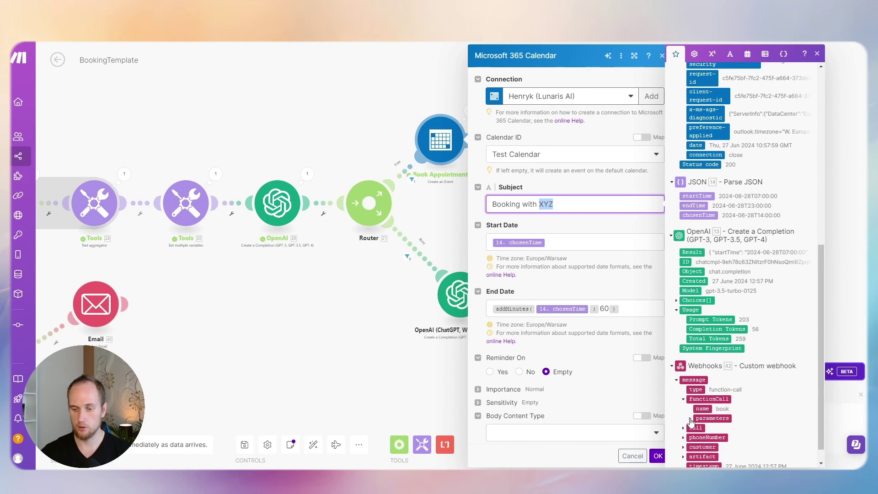
{"action": "left_click", "coordinate": [690, 419]}
{"action": "left_click", "coordinate": [704, 429]}
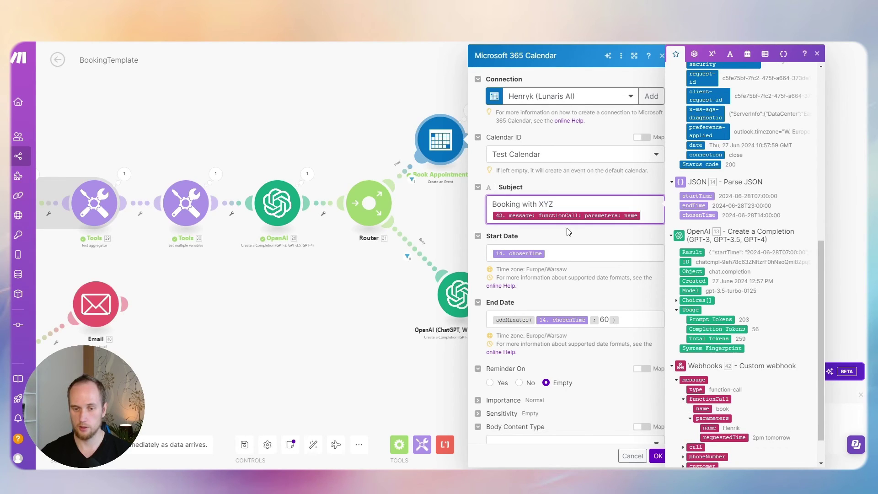
{"action": "key", "text": "BackSpace"}
{"action": "key", "text": "BackSpace"}
{"action": "key", "text": "BackSpace"}
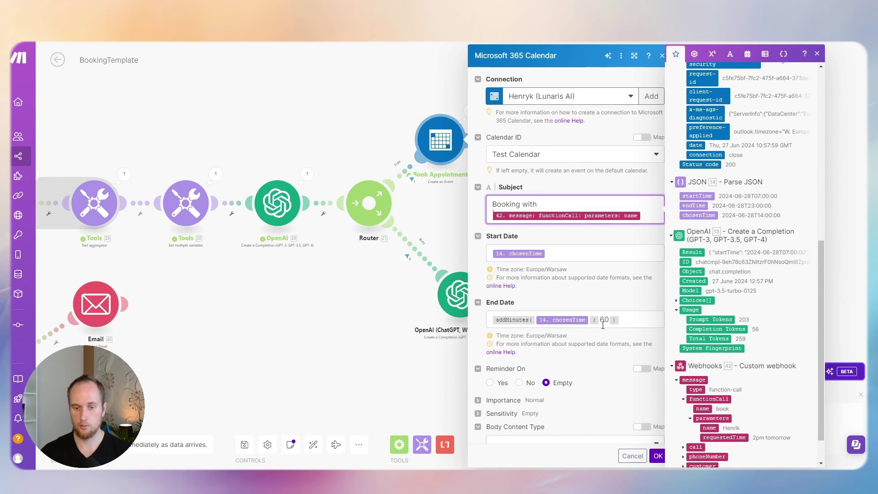
{"action": "scroll", "coordinate": [603, 325], "scroll_direction": "down", "scroll_amount": 5}
{"action": "left_click", "coordinate": [658, 456]}
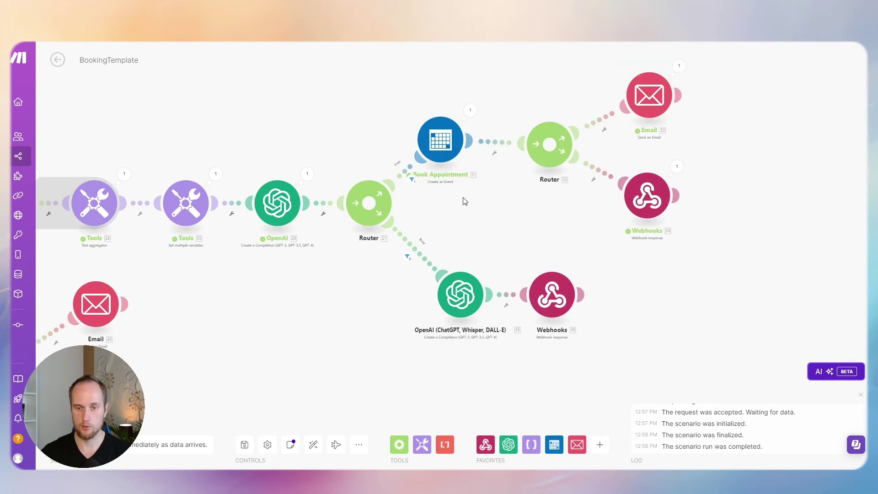
Review the recipient, message content and placeholder phone number in the Email module after Book Appointment, and close the module.
{"action": "left_click", "coordinate": [588, 95]}
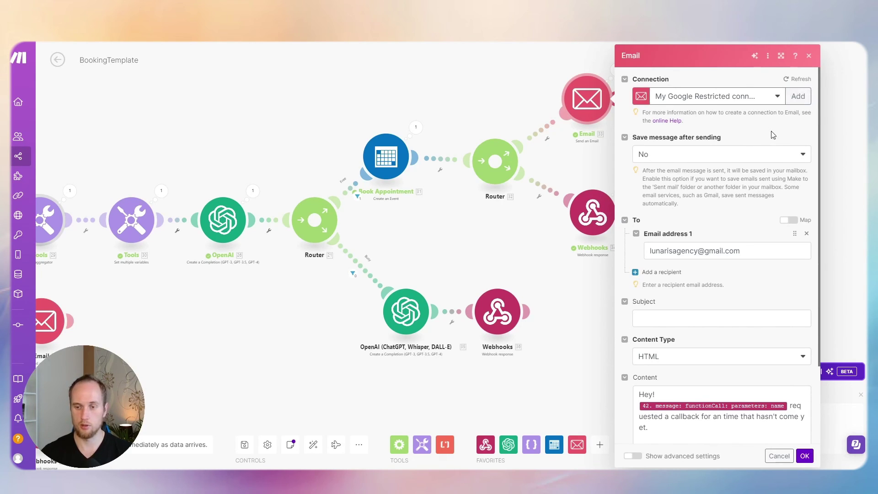
{"action": "scroll", "coordinate": [746, 174], "scroll_direction": "down", "scroll_amount": 1}
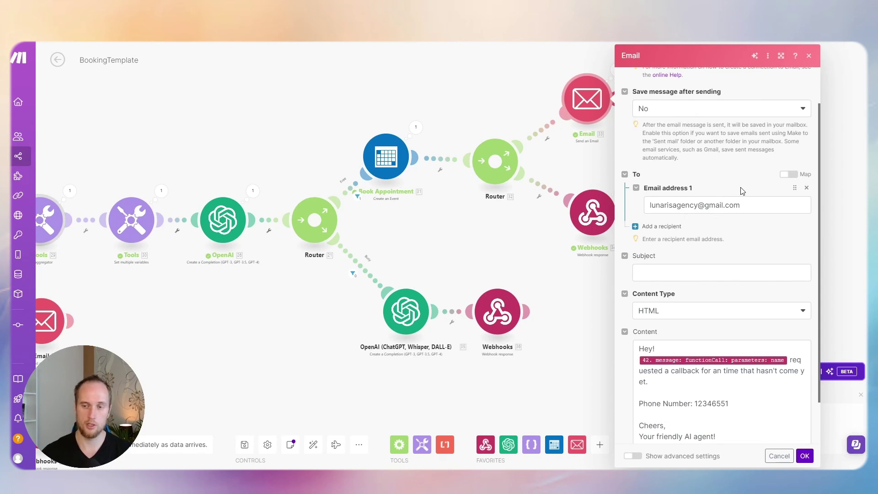
{"action": "scroll", "coordinate": [743, 191], "scroll_direction": "down", "scroll_amount": 1}
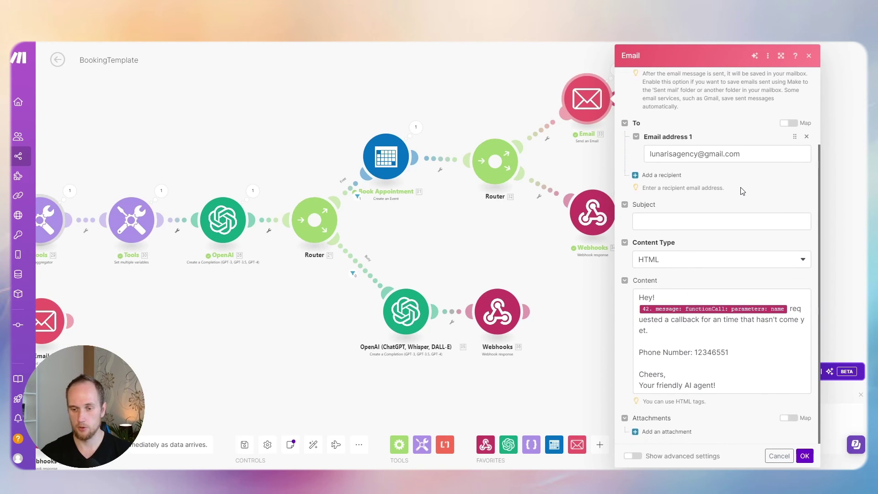
{"action": "left_click_drag", "start_coordinate": [721, 386], "coordinate": [632, 300]}
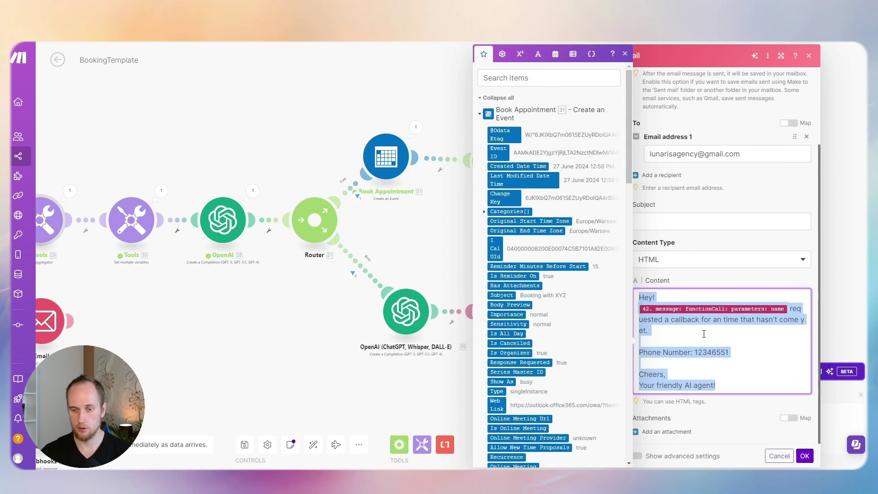
{"action": "left_click", "coordinate": [680, 302]}
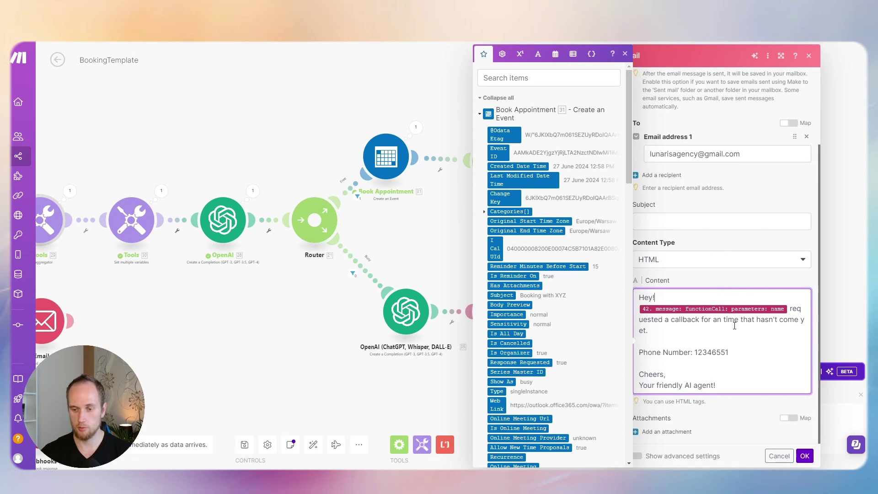
{"action": "left_click_drag", "start_coordinate": [730, 352], "coordinate": [697, 352]}
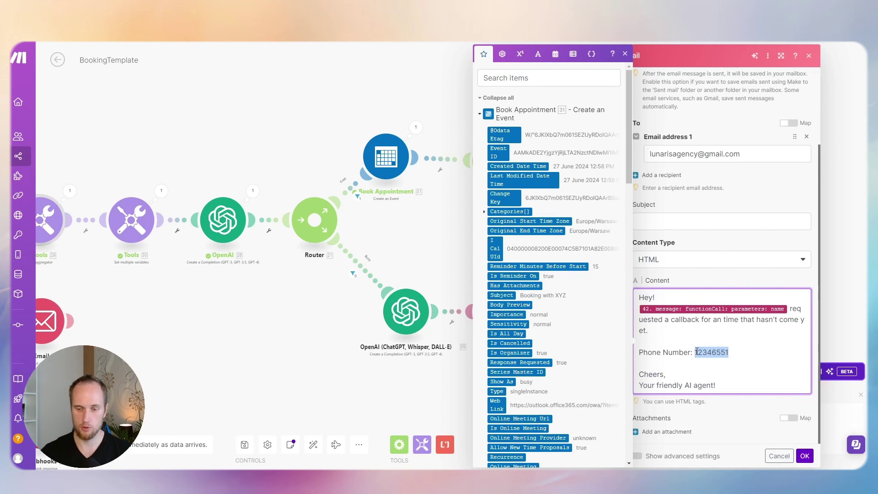
{"action": "scroll", "coordinate": [575, 333], "scroll_direction": "down", "scroll_amount": 20}
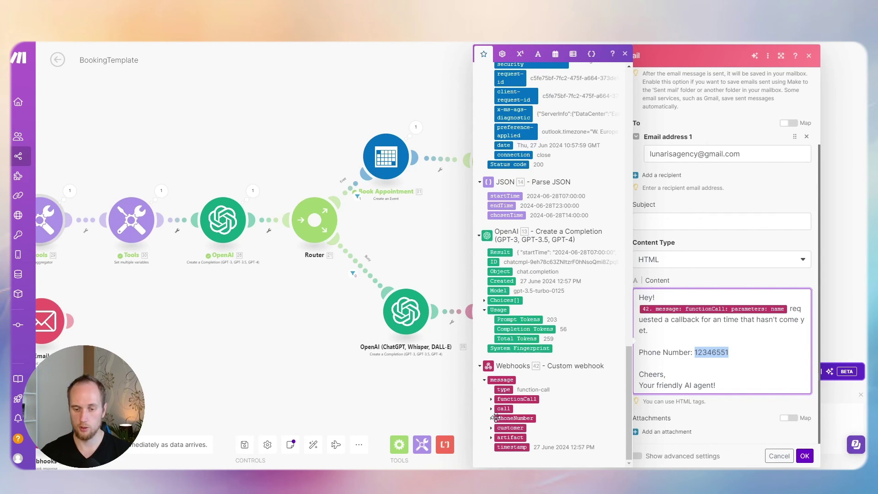
{"action": "double_click", "coordinate": [707, 353]}
{"action": "left_click", "coordinate": [754, 352]}
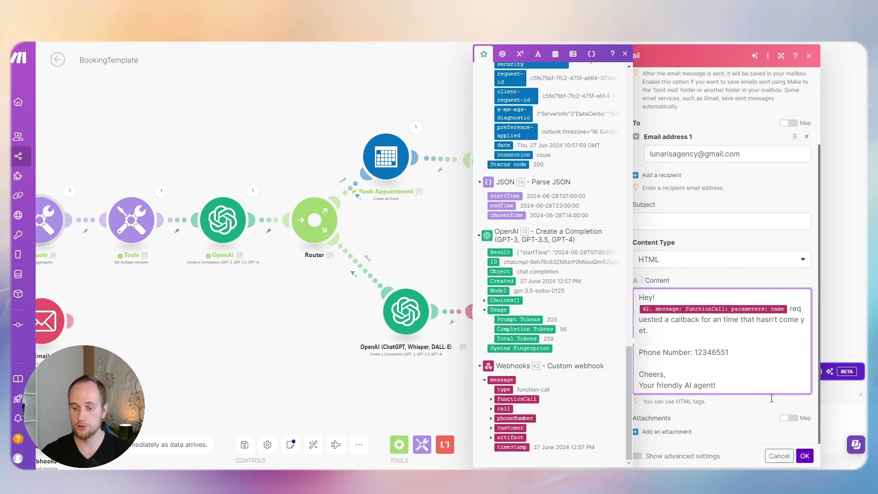
{"action": "left_click", "coordinate": [803, 456]}
Review the system prompt of the OpenAI module on the Busy route that extracts up to three available slots, and close it.
{"action": "left_click_drag", "start_coordinate": [488, 251], "coordinate": [545, 254]}
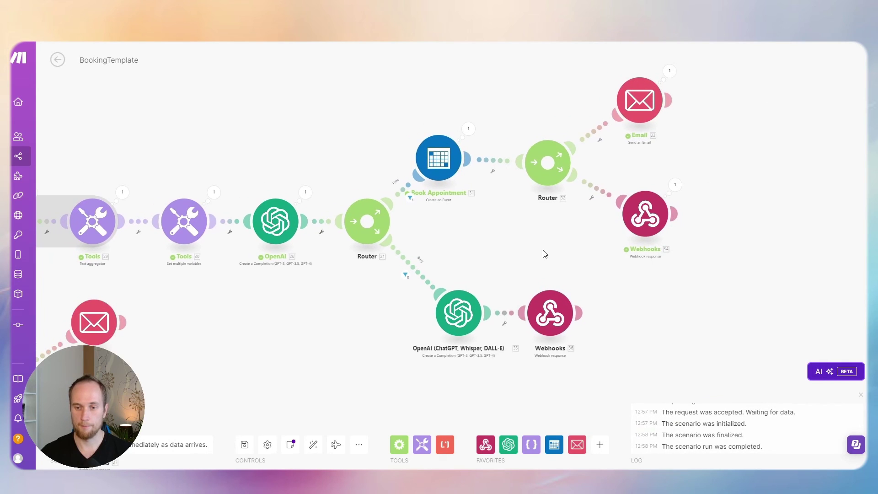
{"action": "scroll", "coordinate": [545, 253], "scroll_direction": "left", "scroll_amount": 5}
{"action": "left_click", "coordinate": [557, 273]}
{"action": "scroll", "coordinate": [670, 246], "scroll_direction": "down", "scroll_amount": 1}
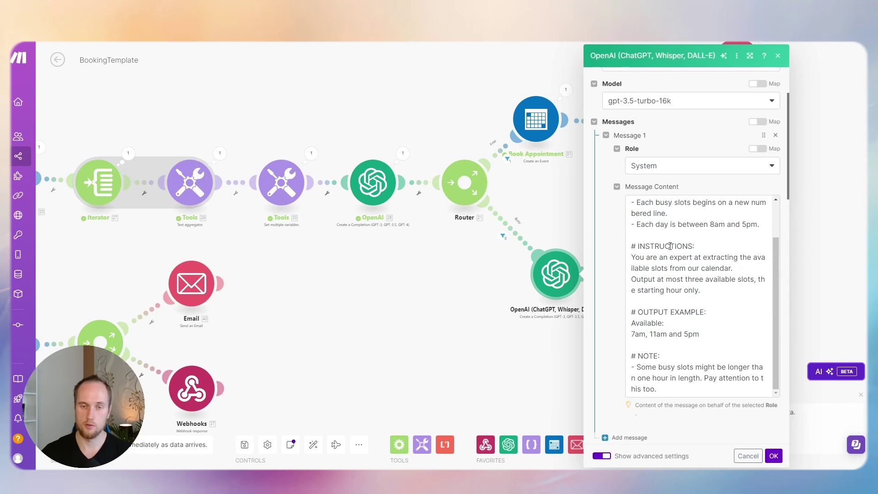
{"action": "scroll", "coordinate": [671, 246], "scroll_direction": "down", "scroll_amount": 1}
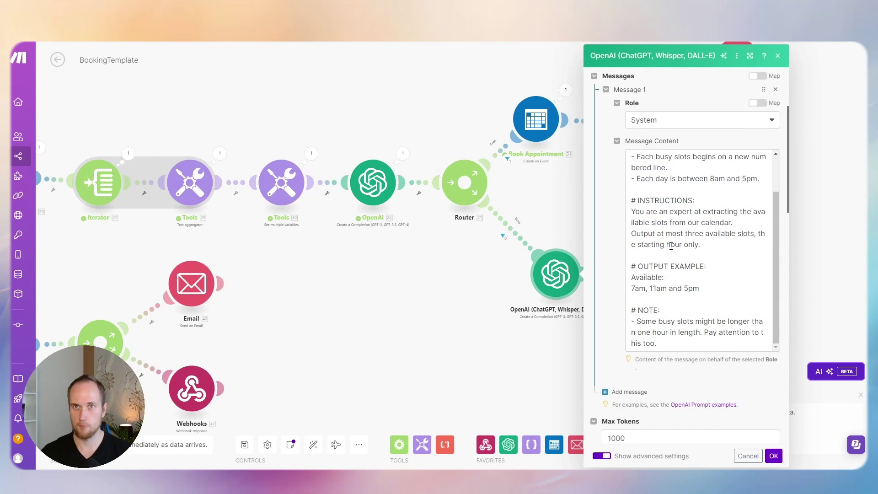
{"action": "scroll", "coordinate": [671, 246], "scroll_direction": "down", "scroll_amount": 3}
{"action": "scroll", "coordinate": [671, 246], "scroll_direction": "up", "scroll_amount": 3}
{"action": "left_click", "coordinate": [774, 456]}
Inspect the message and alternative times in the Busy route's Webhooks response body, and close the module.
{"action": "left_click", "coordinate": [634, 269]}
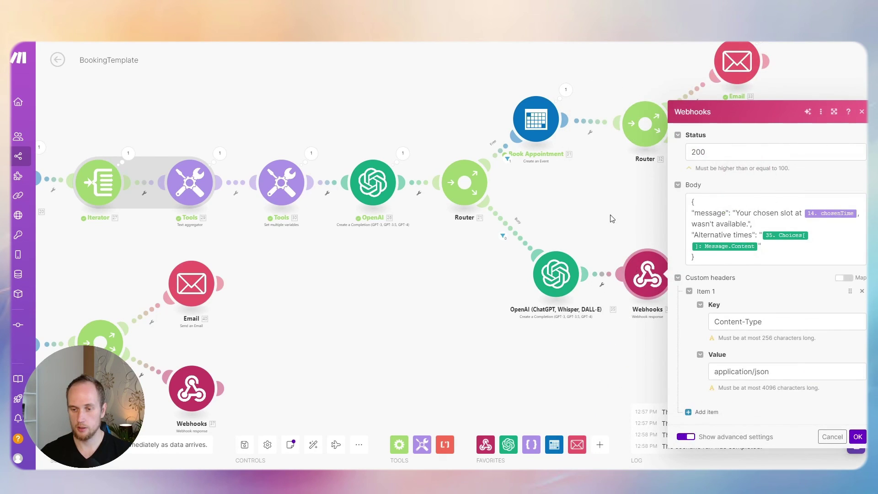
{"action": "left_click", "coordinate": [691, 202]}
{"action": "left_click", "coordinate": [721, 259]}
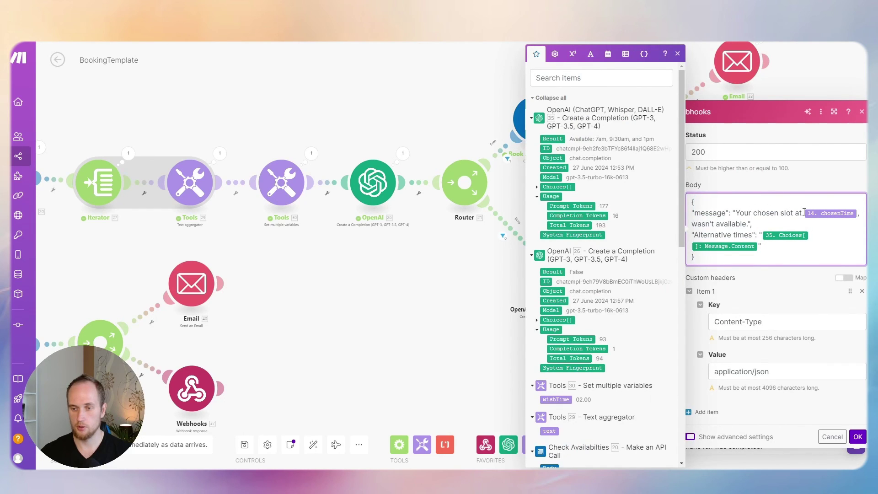
{"action": "left_click_drag", "start_coordinate": [702, 237], "coordinate": [753, 236]}
{"action": "left_click", "coordinate": [752, 236]}
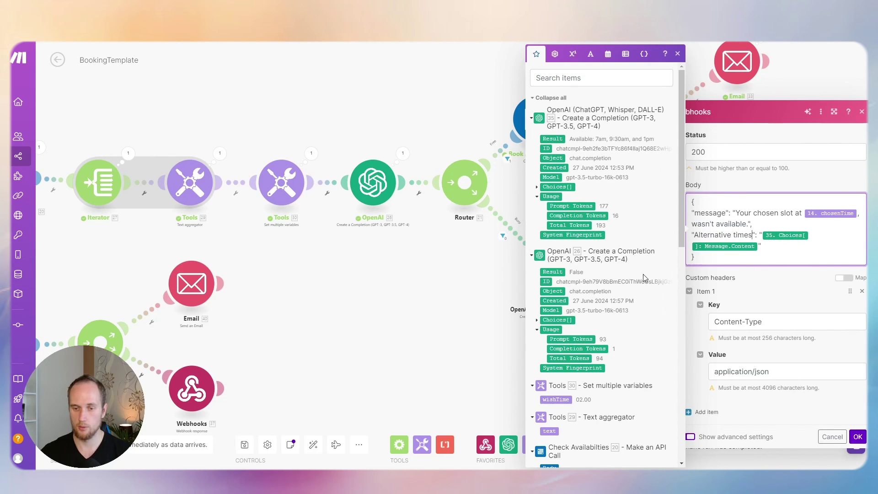
{"action": "left_click", "coordinate": [452, 298]}
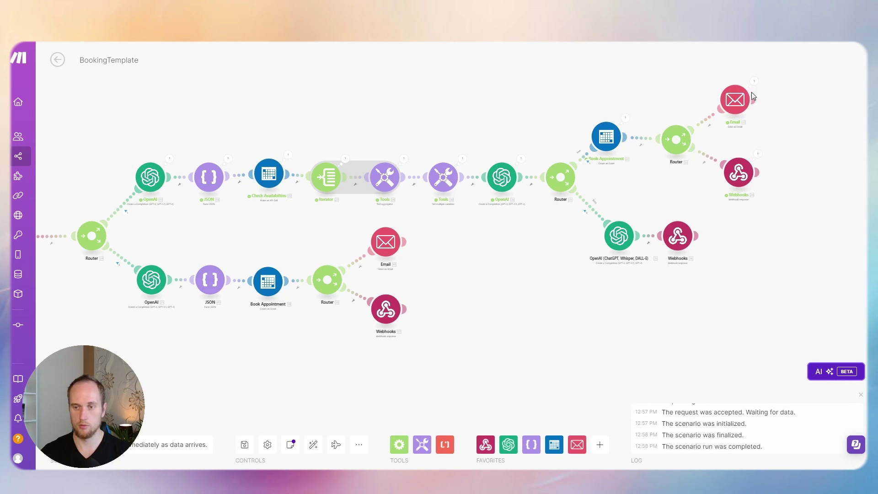
Shift the Webhooks response module on the Book Appointment route slightly upward on the canvas.
{"action": "left_click_drag", "start_coordinate": [738, 172], "coordinate": [736, 166]}
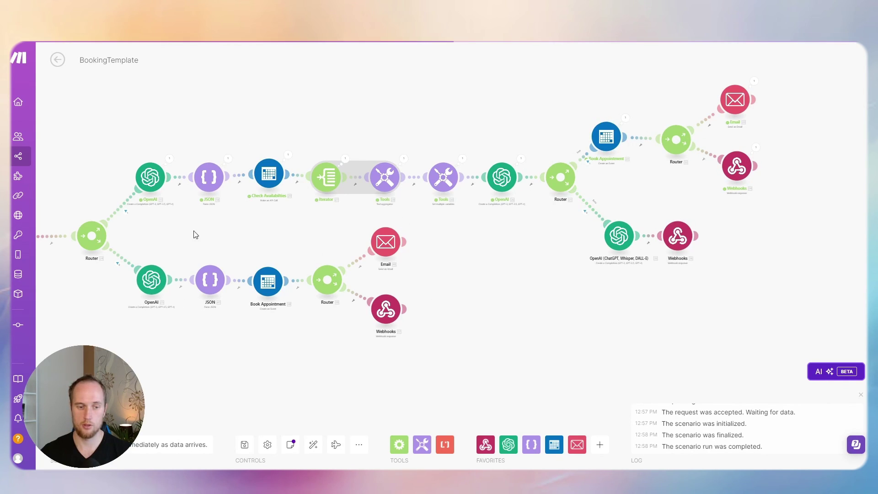
{"action": "left_click_drag", "start_coordinate": [212, 383], "coordinate": [318, 353]}
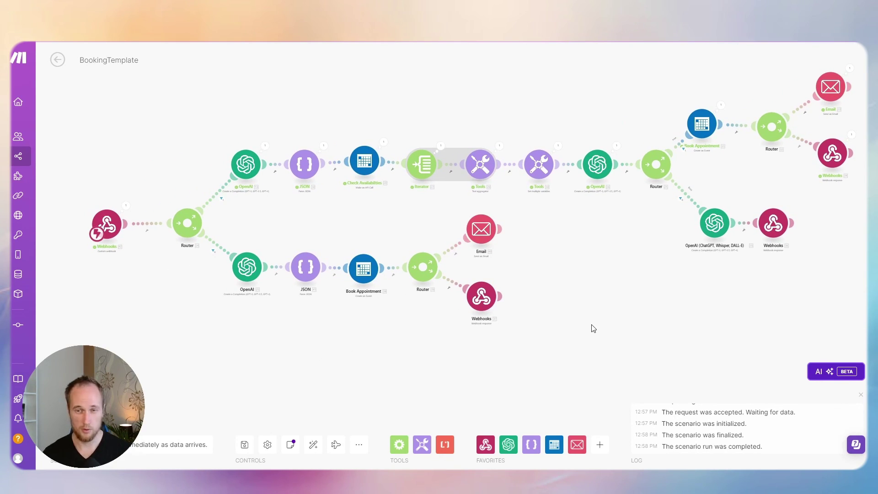